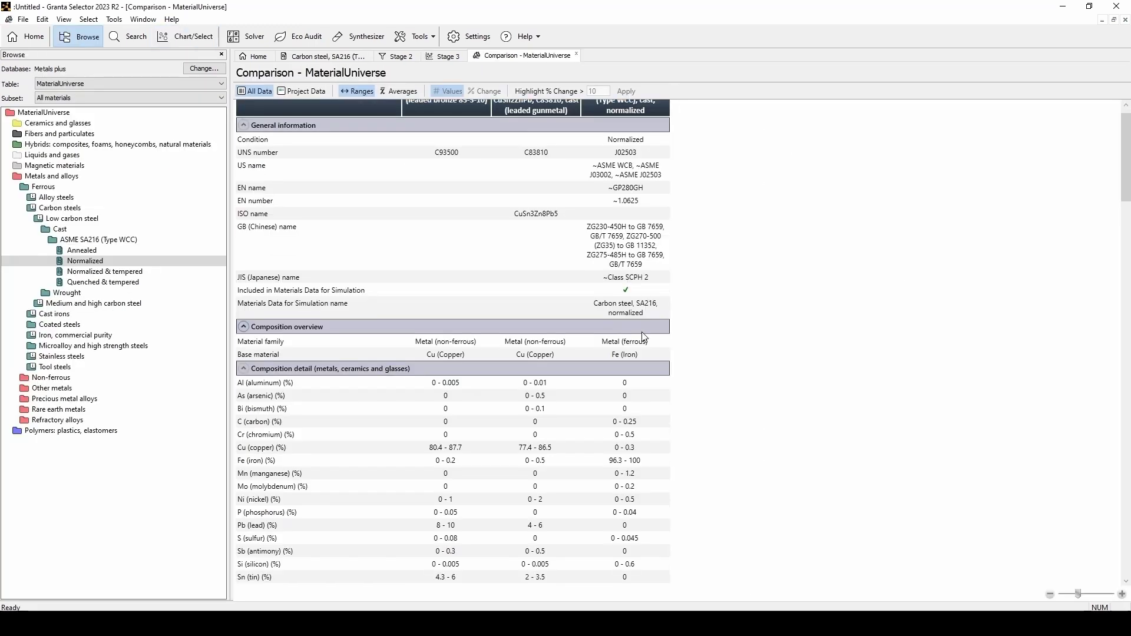
# Close the chart session and relaunch Granta Selector 2023 R2 by searching 'granta'.
pyautogui.scroll(-5, 644, 337)
pyautogui.scroll(-8, 644, 336)
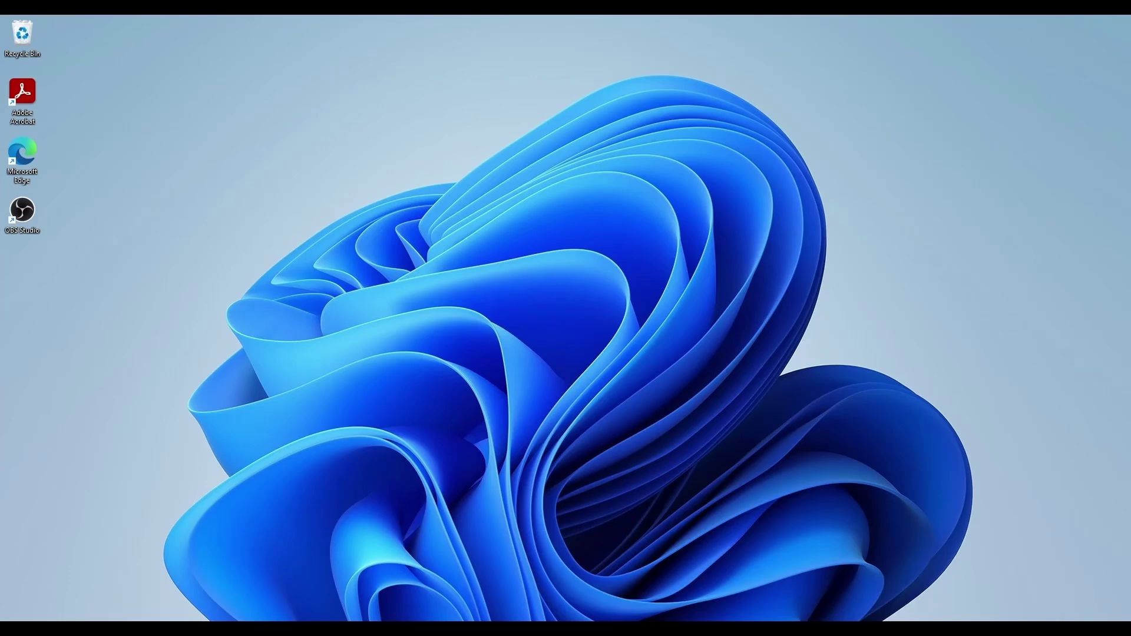
pyautogui.press('super')
pyautogui.write('granta')
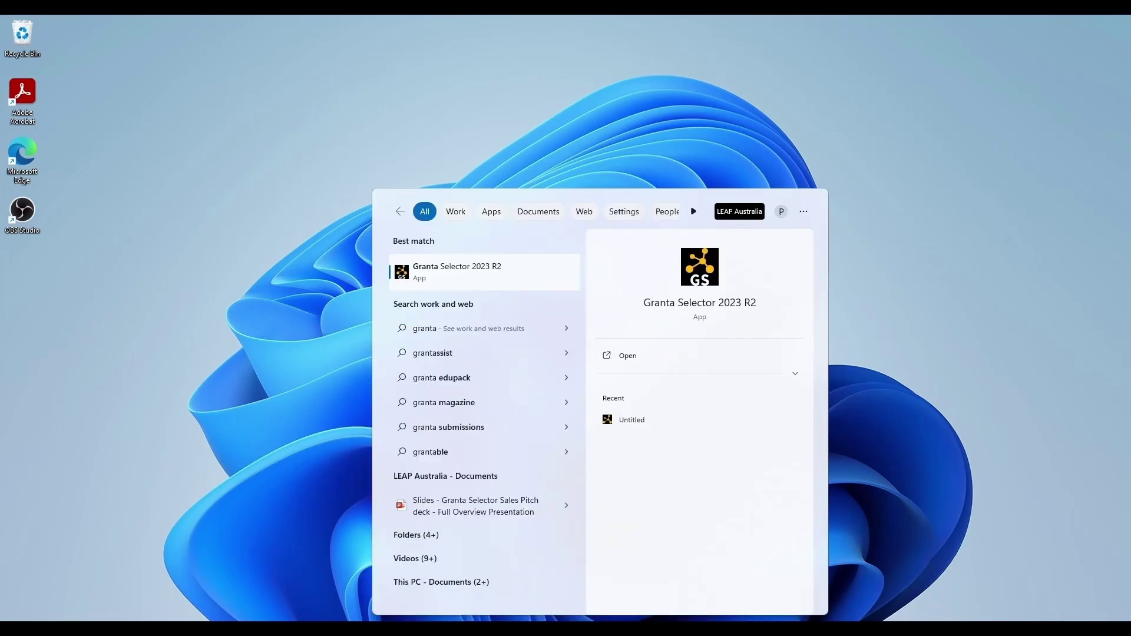
pyautogui.click(540, 272)
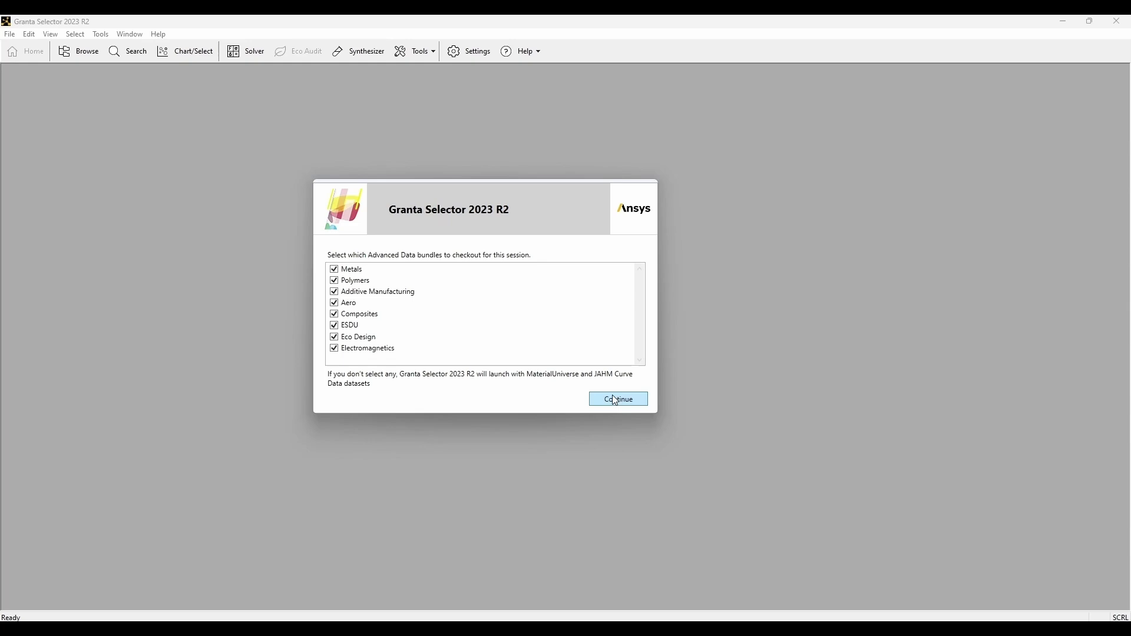
# Continue past bundle checkout, open Polymers plus, and start an Eco Audit named Water Bottle.
pyautogui.click(616, 400)
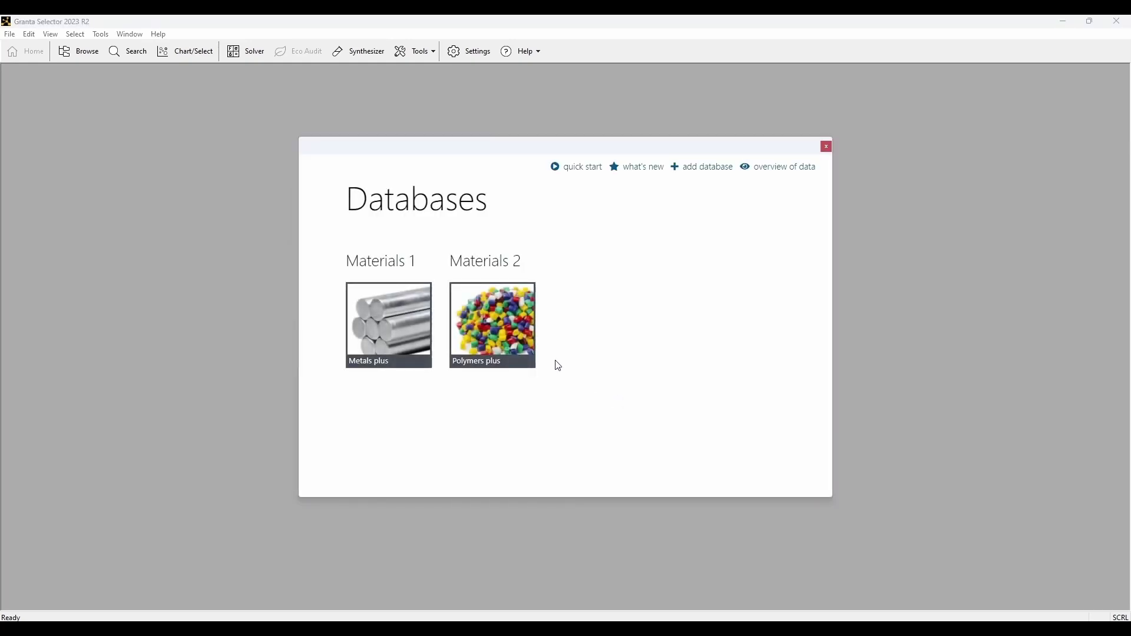
pyautogui.click(510, 333)
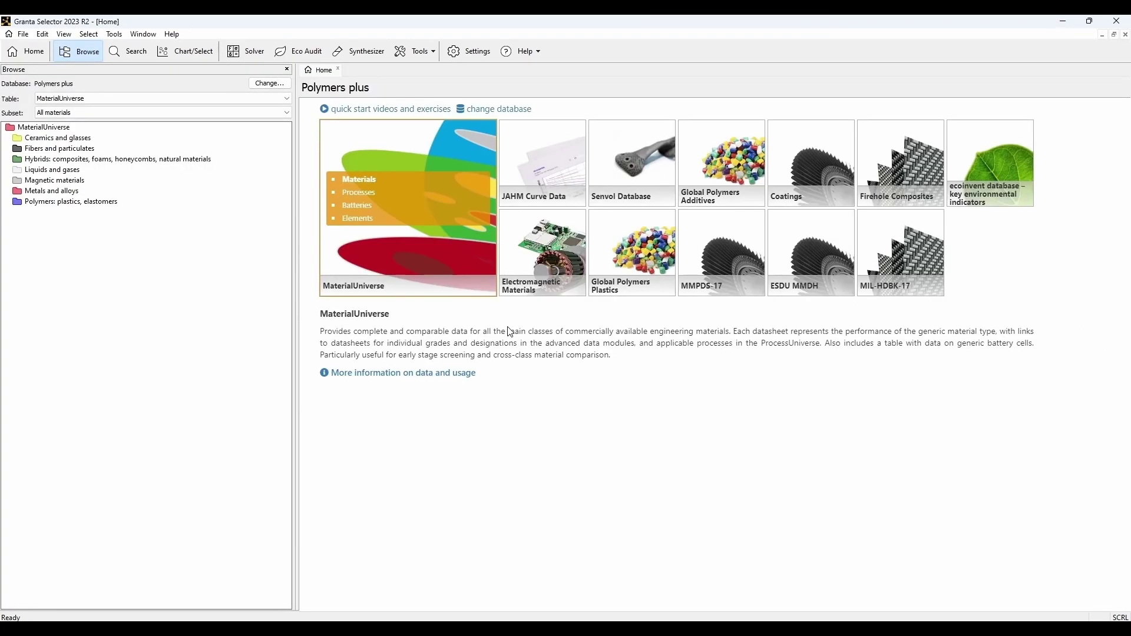
pyautogui.click(301, 51)
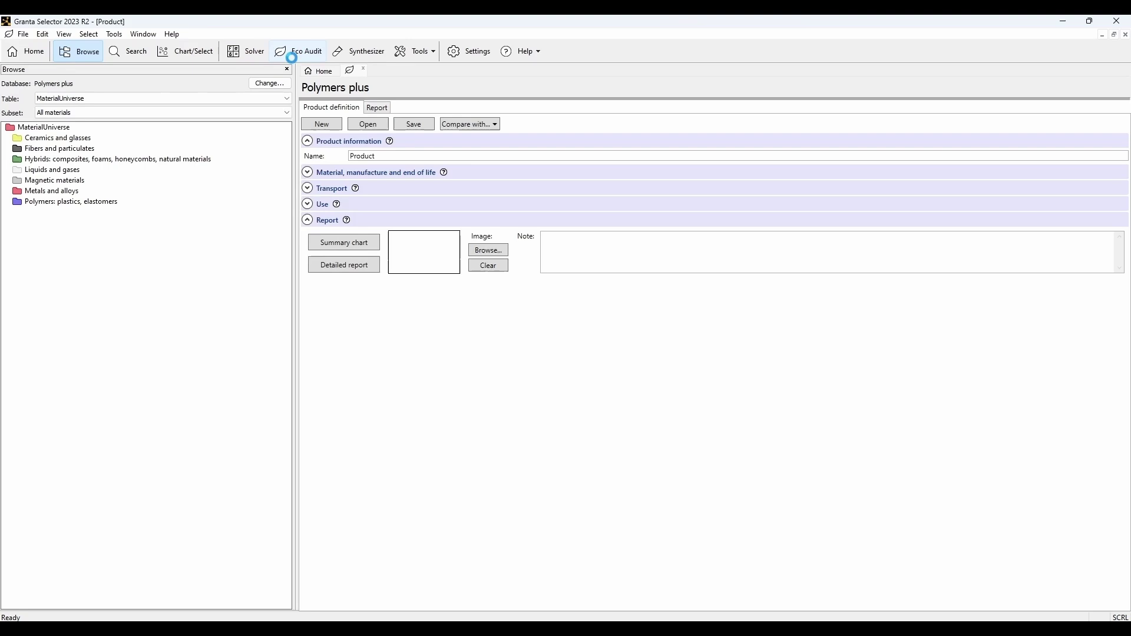
pyautogui.click(408, 155)
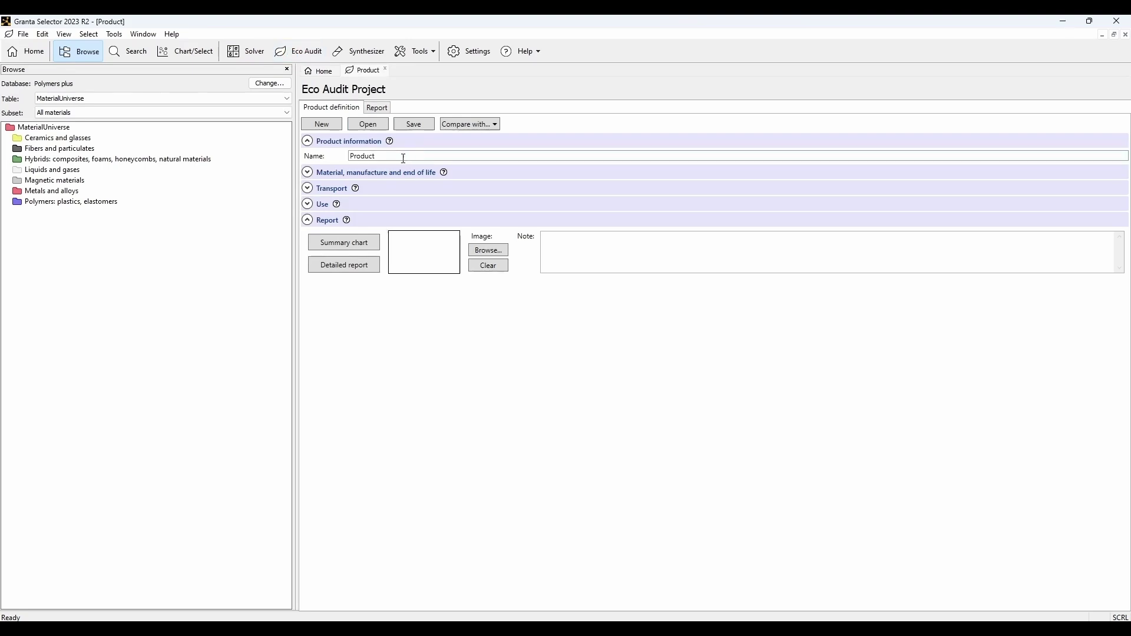
pyautogui.press('BackSpace')
pyautogui.press('BackSpace')
pyautogui.press('BackSpace')
pyautogui.press('BackSpace')
pyautogui.press('BackSpace')
pyautogui.write('Water')
# Expand the material table and add a component named Bottle with quantity 100.
pyautogui.click(307, 172)
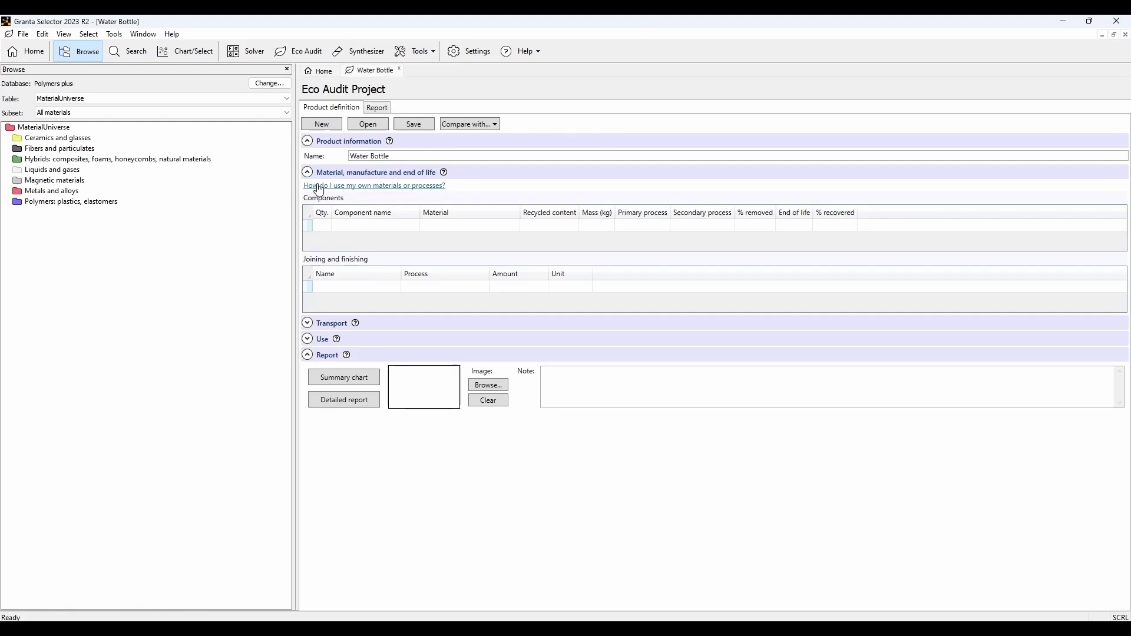
pyautogui.click(327, 225)
pyautogui.click(391, 227)
pyautogui.write('Bottle')
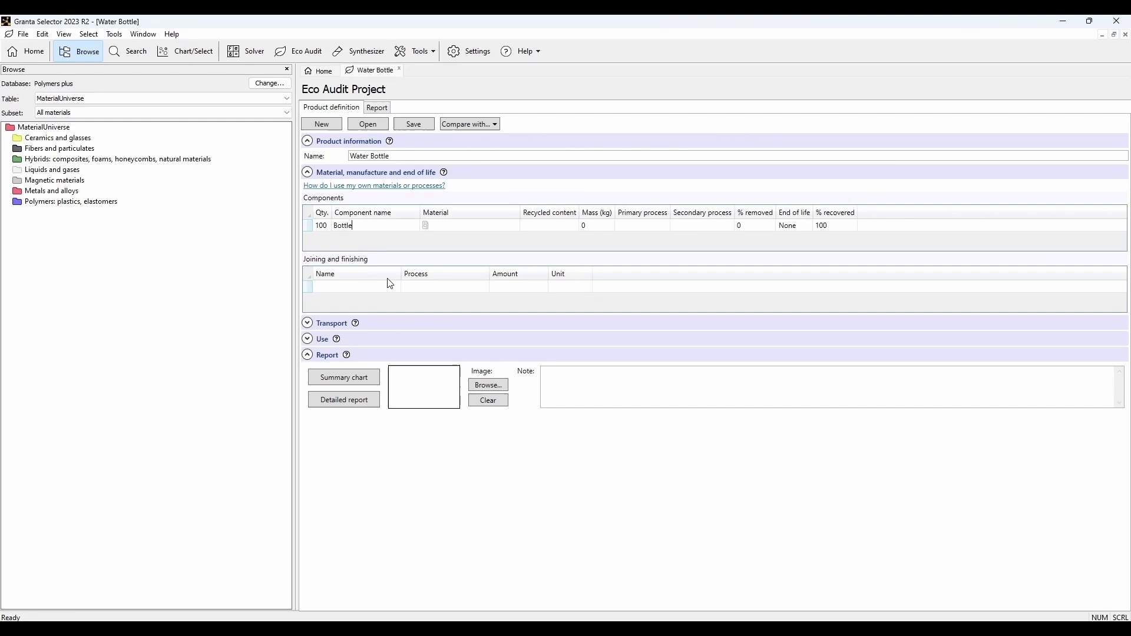
pyautogui.click(518, 227)
# Assign an unfilled PET grade as the Bottle's material.
pyautogui.click(513, 225)
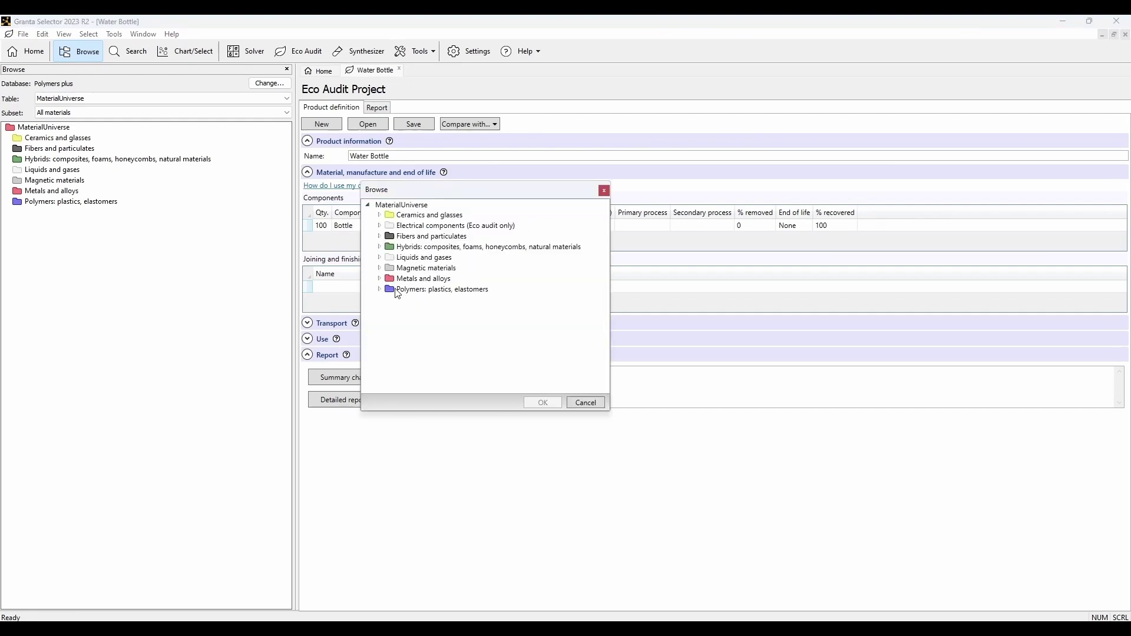
pyautogui.click(386, 293)
pyautogui.click(396, 304)
pyautogui.doubleClick(450, 322)
pyautogui.scroll(-5, 450, 321)
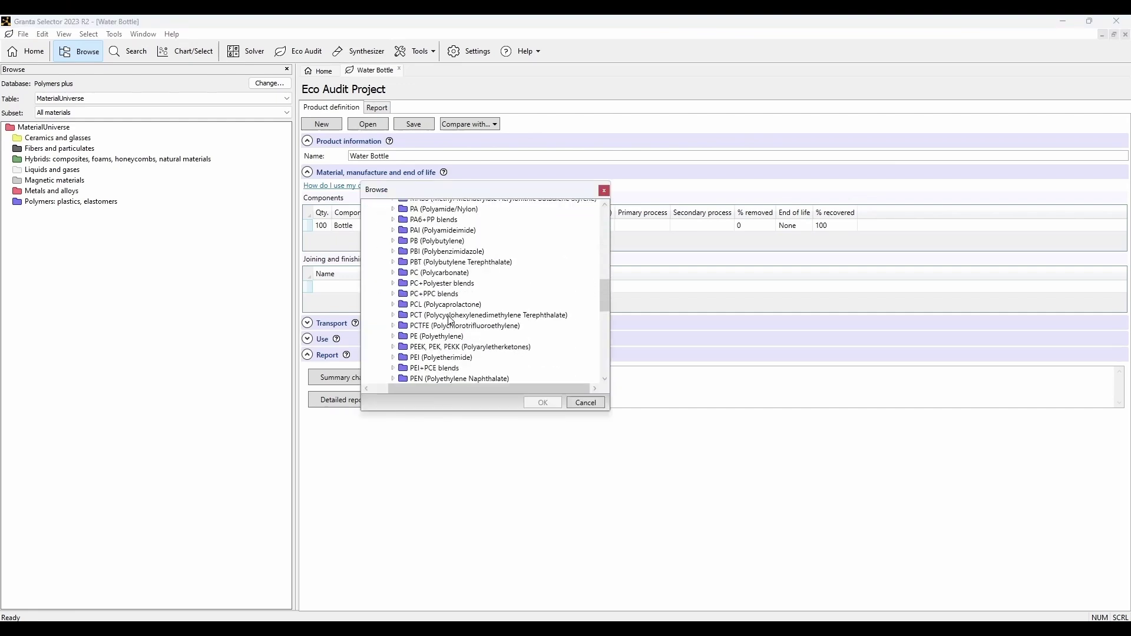
pyautogui.click(394, 357)
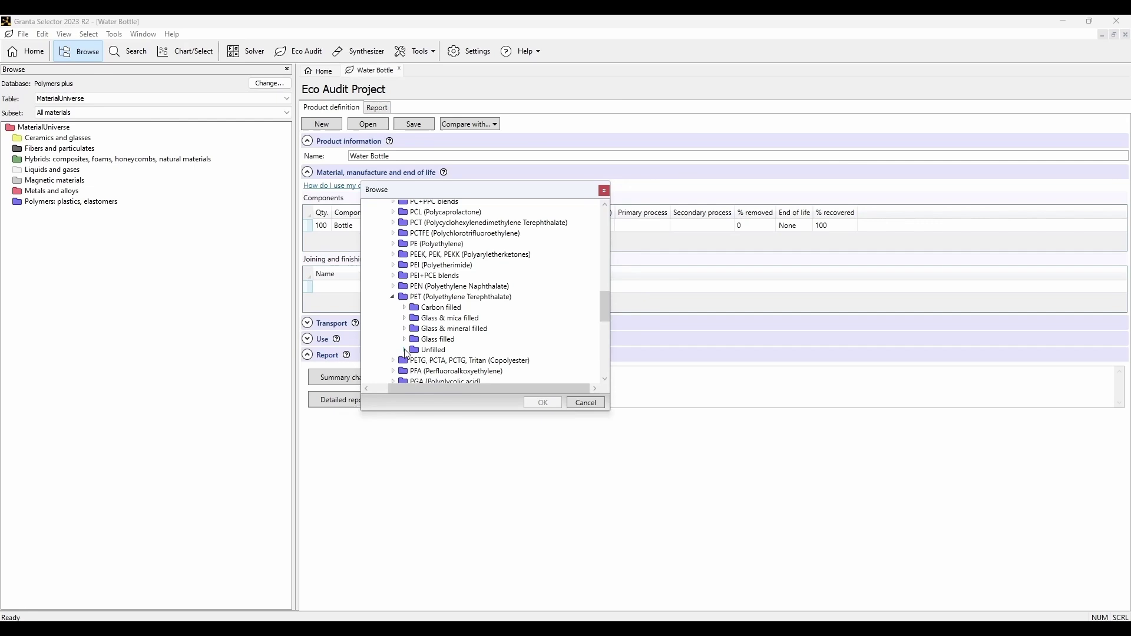
pyautogui.click(404, 346)
pyautogui.click(437, 357)
pyautogui.click(537, 402)
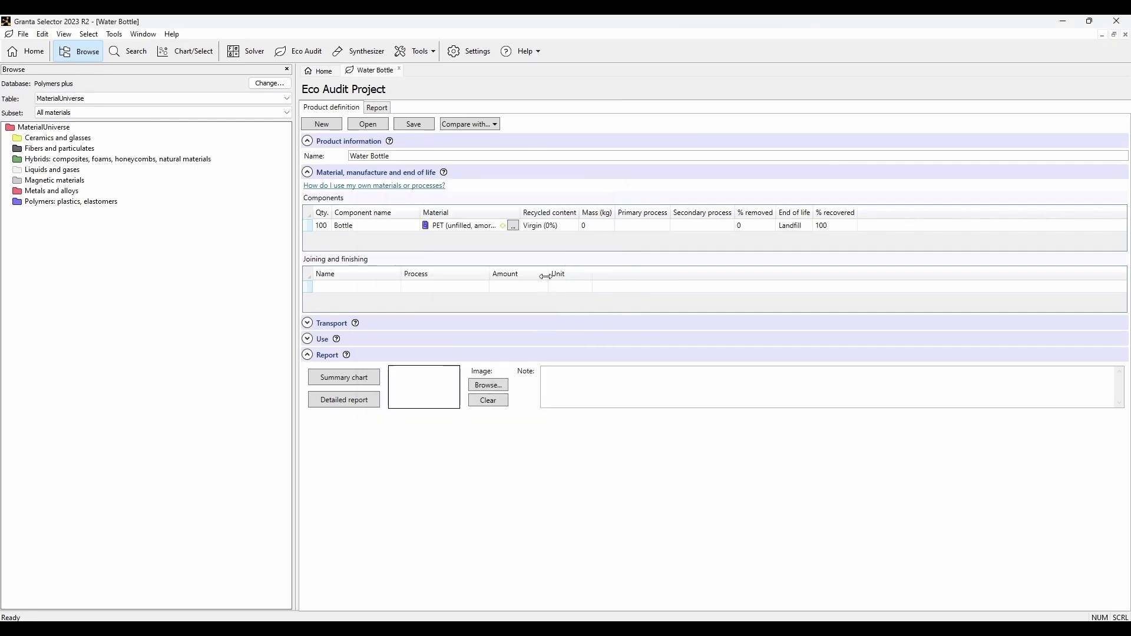
# Give the Bottle a 0.04 kg mass, Polymer molding, and Recycle end of life.
pyautogui.click(582, 229)
pyautogui.write('0.04')
pyautogui.click(654, 225)
pyautogui.click(664, 225)
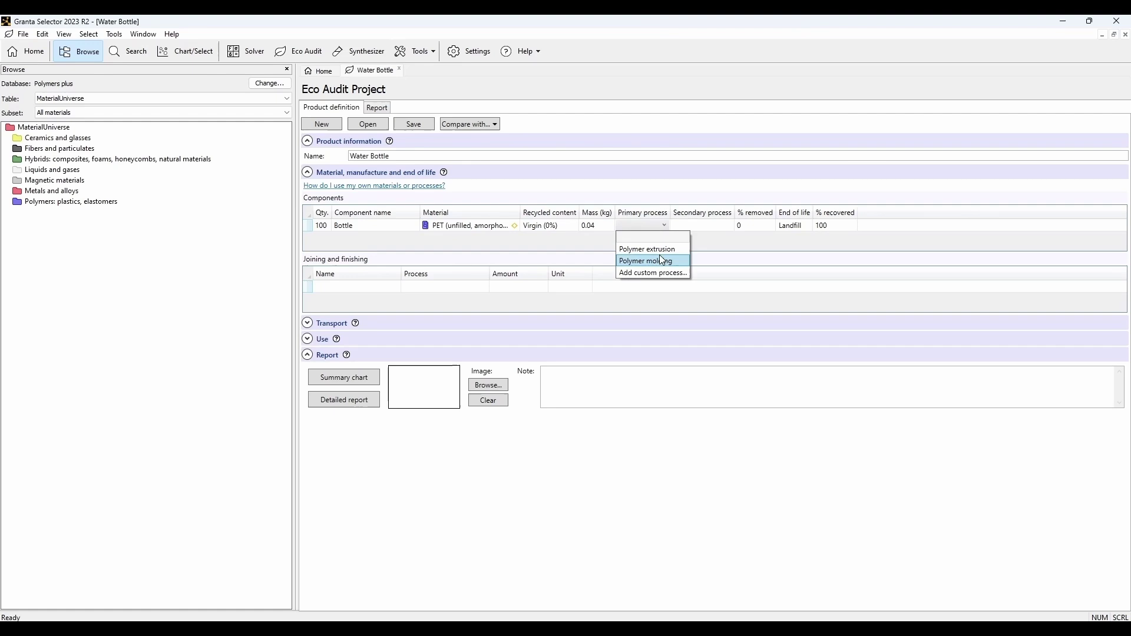
pyautogui.click(661, 260)
pyautogui.click(805, 225)
pyautogui.click(820, 226)
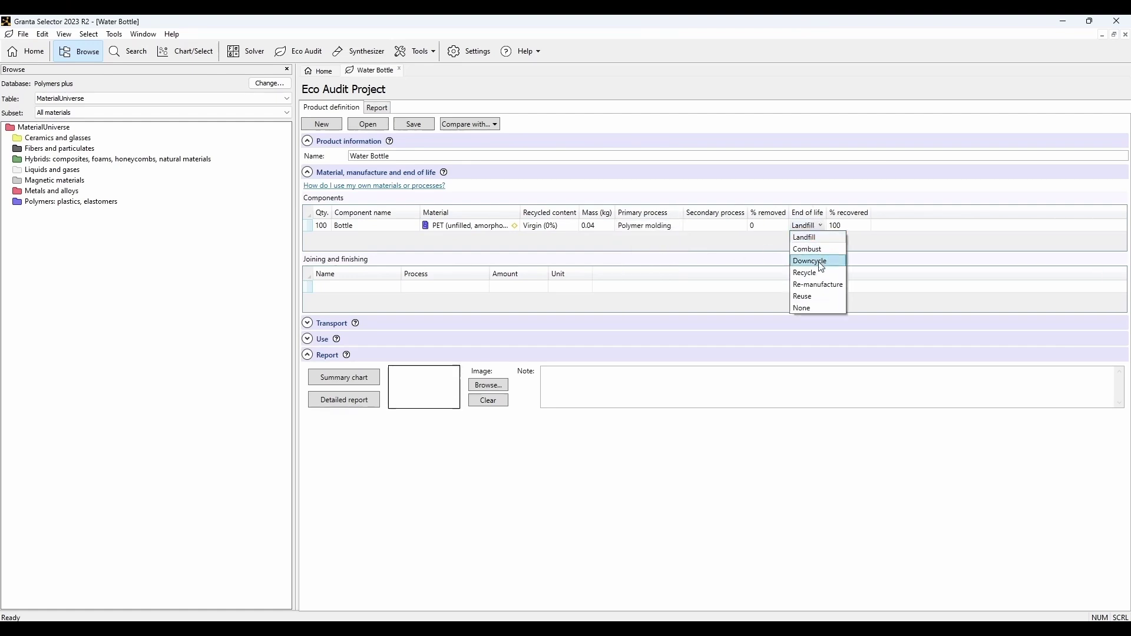
pyautogui.click(821, 273)
pyautogui.click(844, 225)
# Enter 50% recovered for the Bottle and start a new component row.
pyautogui.write('50')
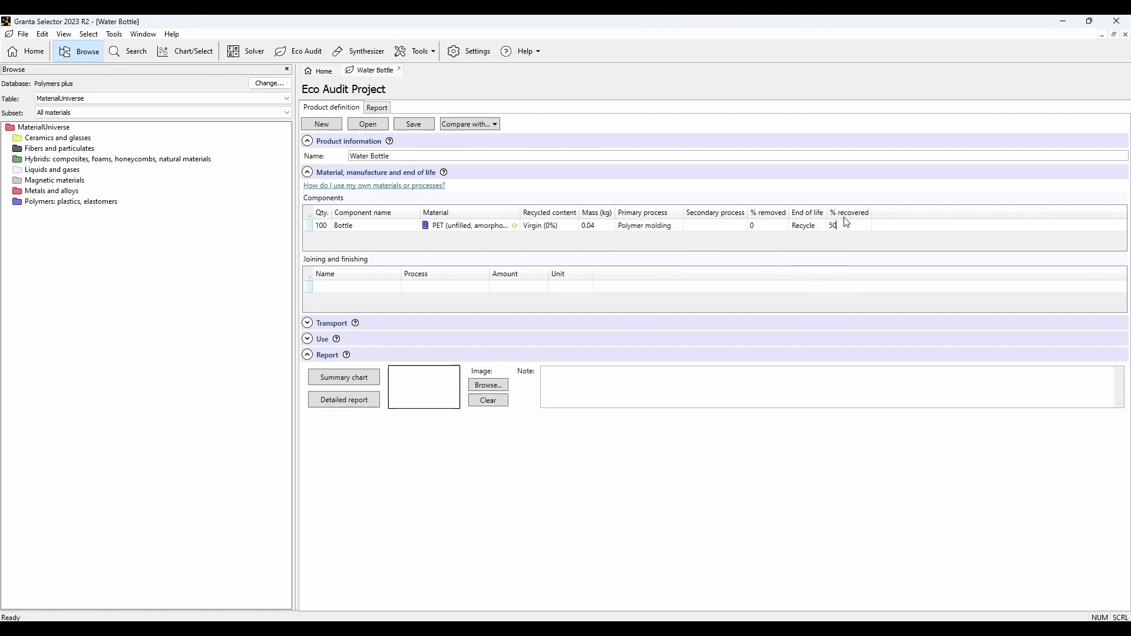
pyautogui.click(333, 239)
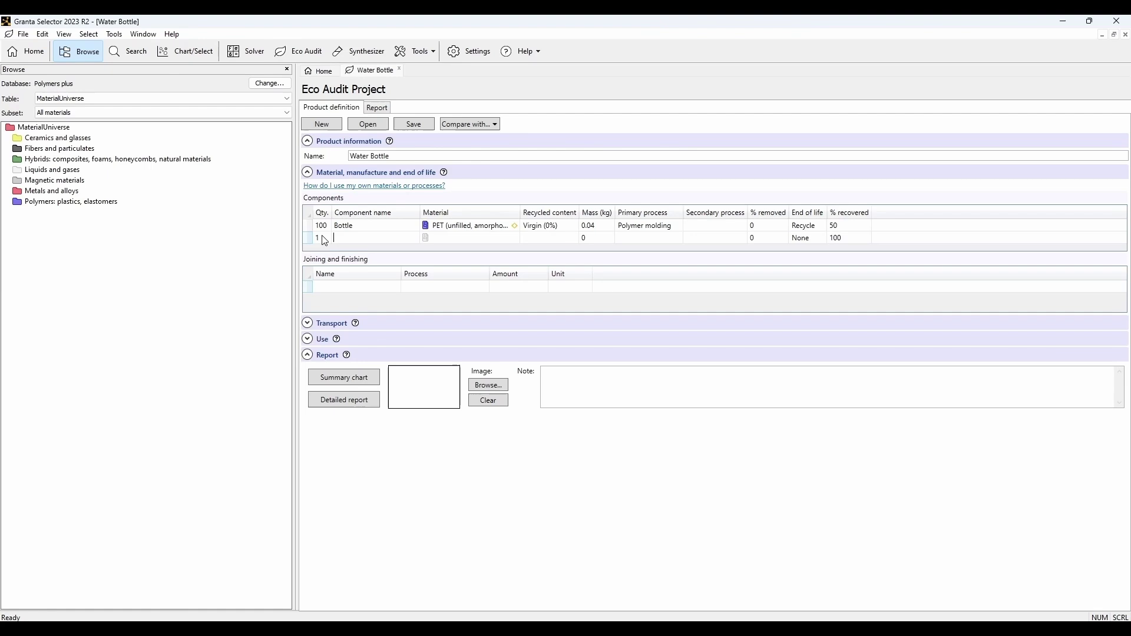
pyautogui.click(325, 236)
# Assign an unfilled homopolymer PP grade as the Cap's material.
pyautogui.click(510, 237)
pyautogui.click(381, 290)
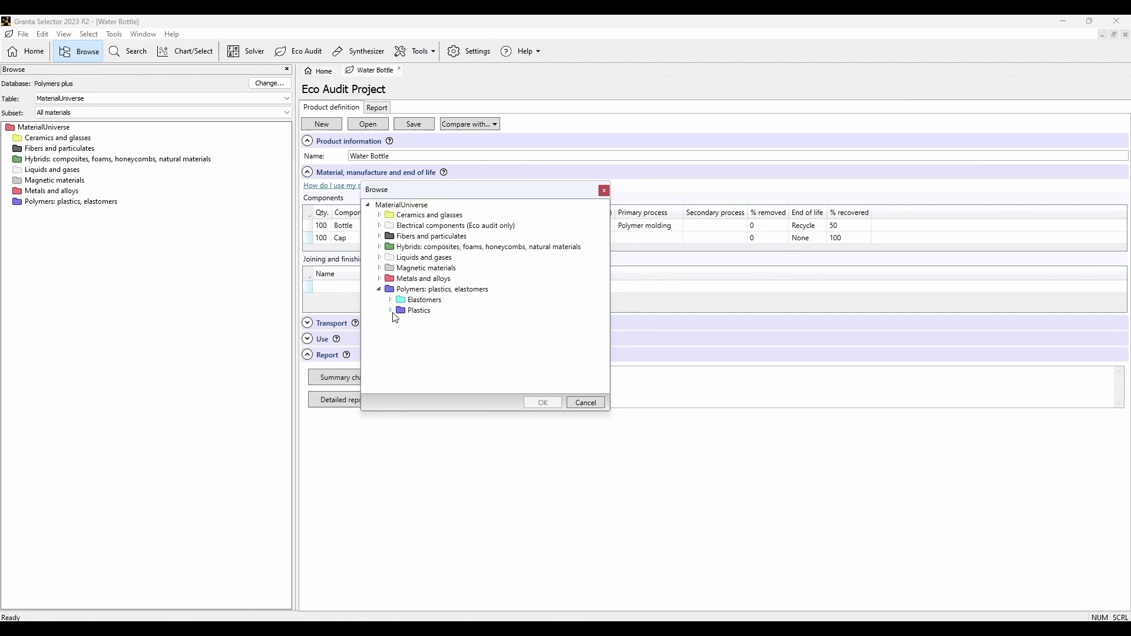
pyautogui.click(391, 312)
pyautogui.scroll(-10, 411, 314)
pyautogui.scroll(-5, 411, 315)
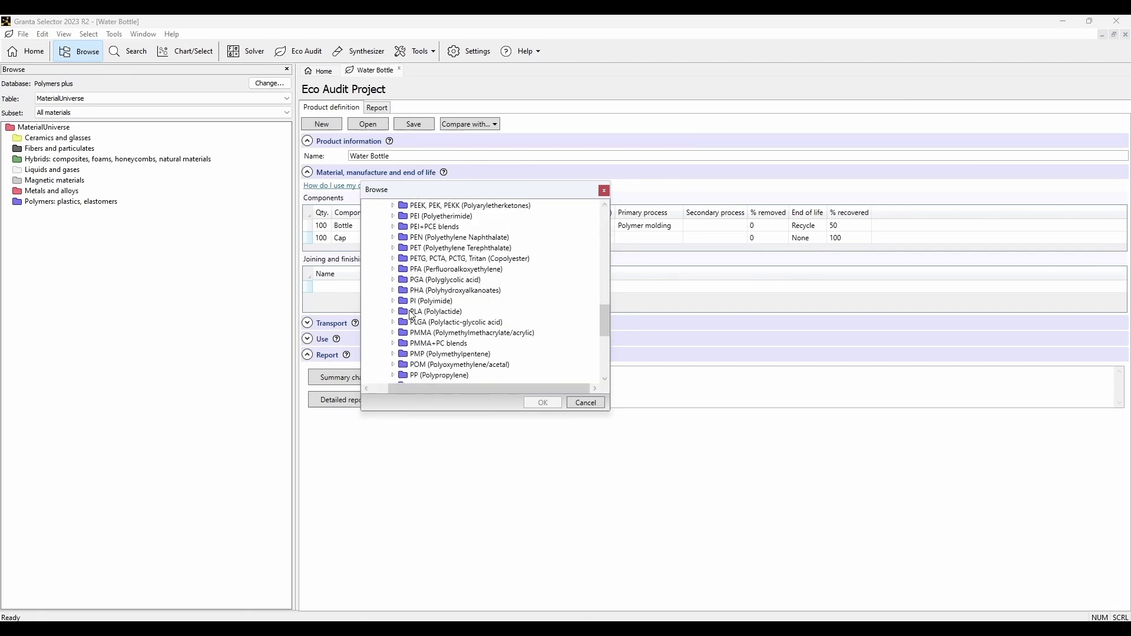
pyautogui.click(394, 357)
pyautogui.click(404, 351)
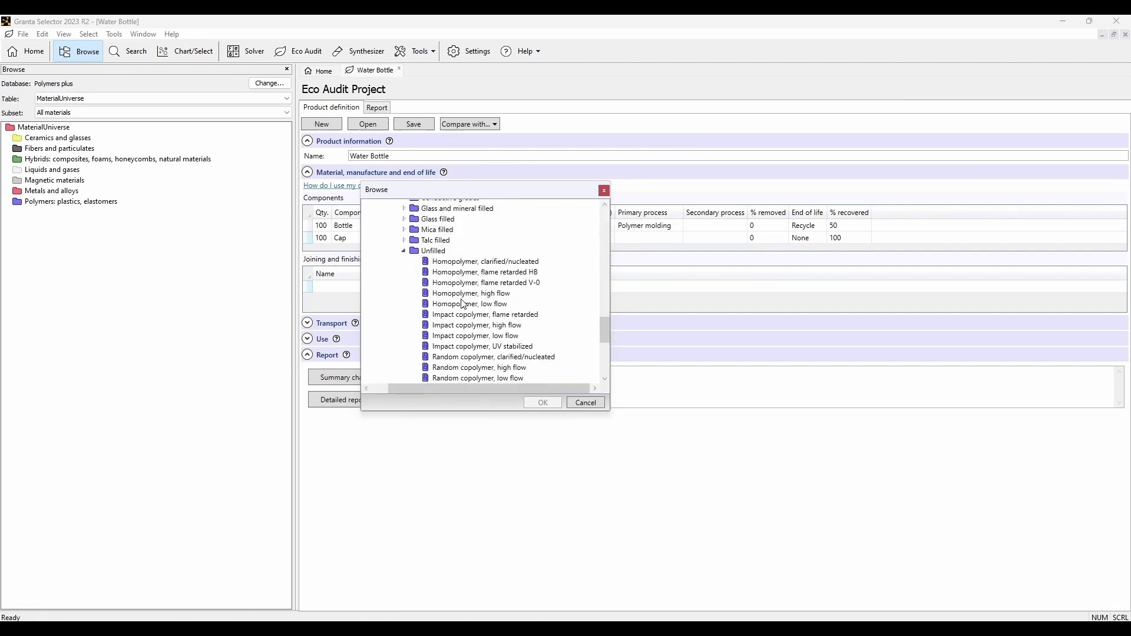
pyautogui.click(464, 304)
pyautogui.click(542, 402)
# Give the Cap a 0.001 kg mass, Polymer molding, and Combust end of life.
pyautogui.click(592, 238)
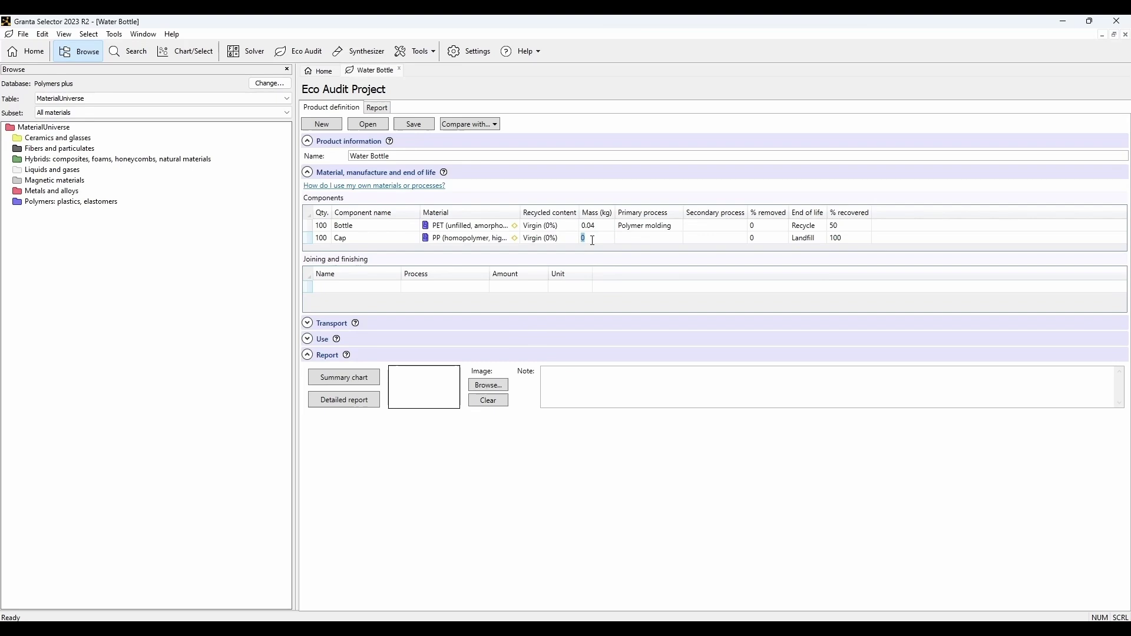
pyautogui.write('.001')
pyautogui.click(654, 238)
pyautogui.click(648, 270)
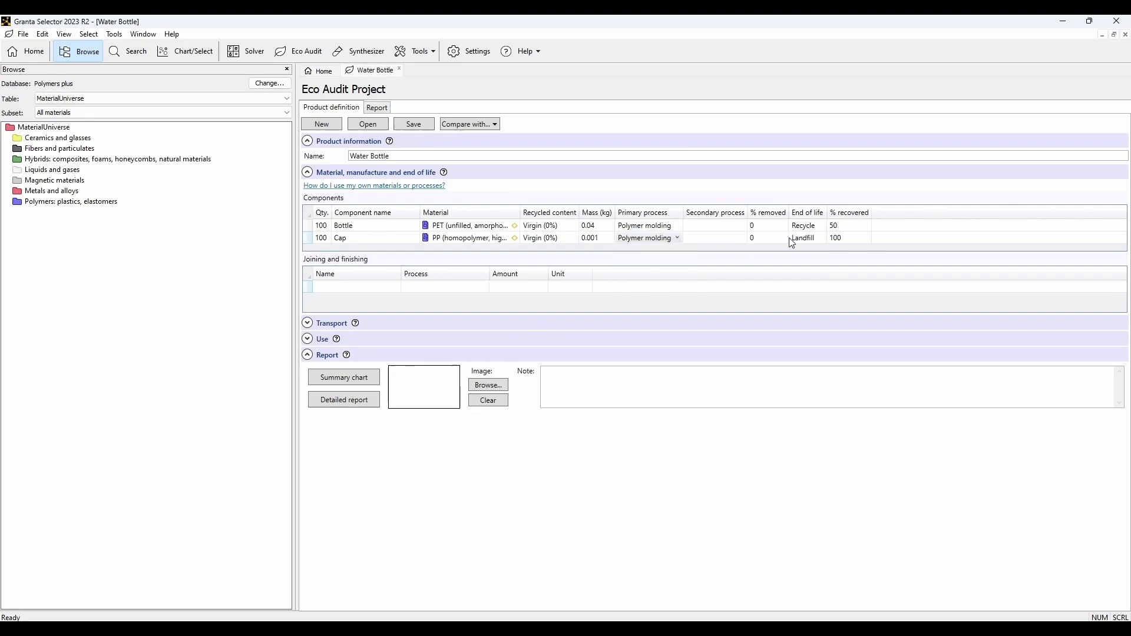
pyautogui.click(795, 238)
pyautogui.click(815, 257)
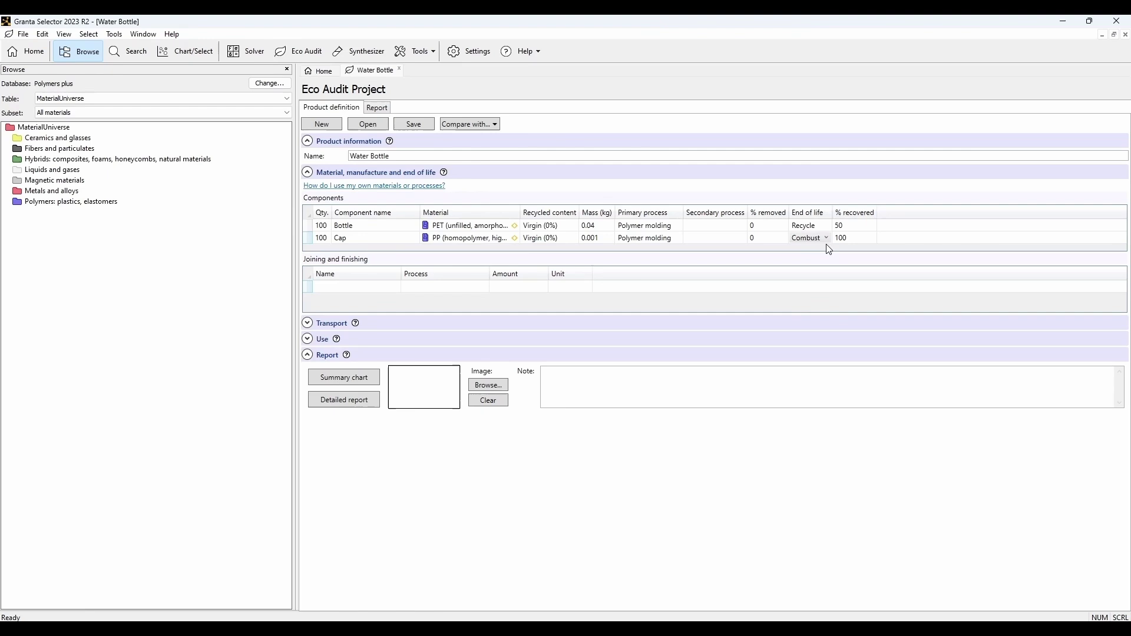
pyautogui.press('Return')
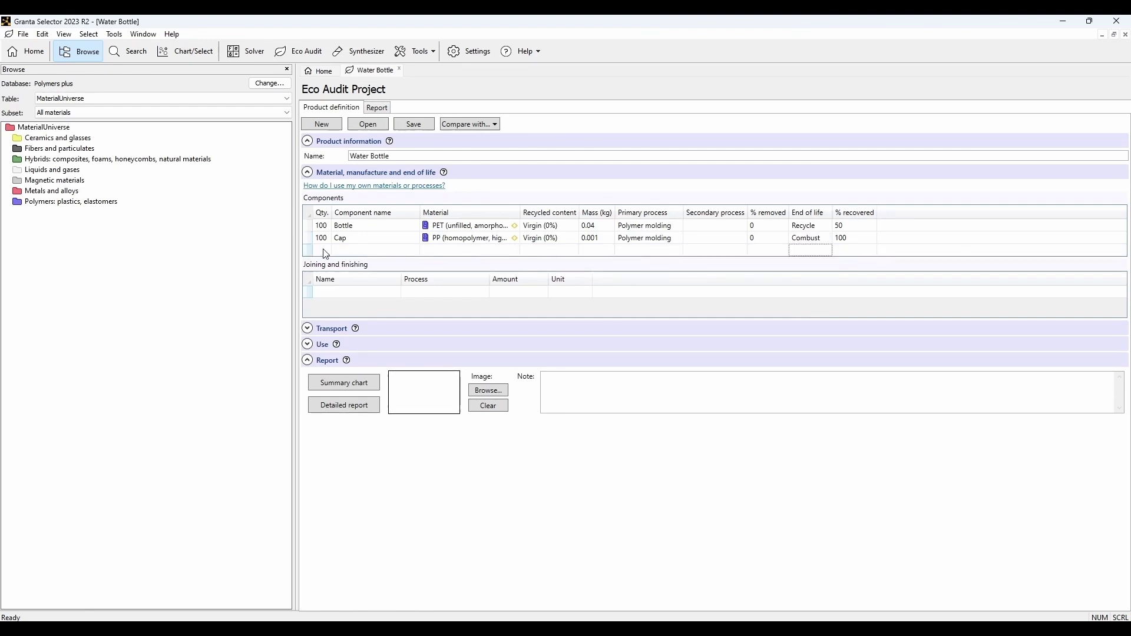
# Add a third component named Water with 1 kg mass, leaving joining processes empty.
pyautogui.click(326, 252)
pyautogui.click(358, 249)
pyautogui.write('Water')
pyautogui.click(583, 247)
pyautogui.write('1')
pyautogui.press('Return')
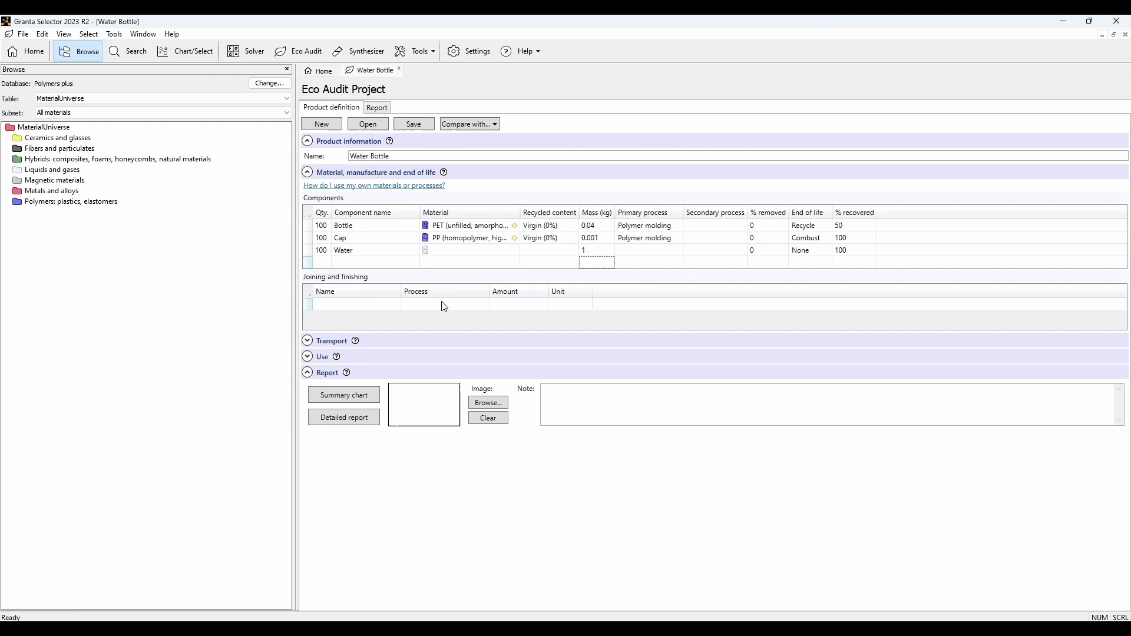
pyautogui.click(483, 304)
pyautogui.click(483, 304)
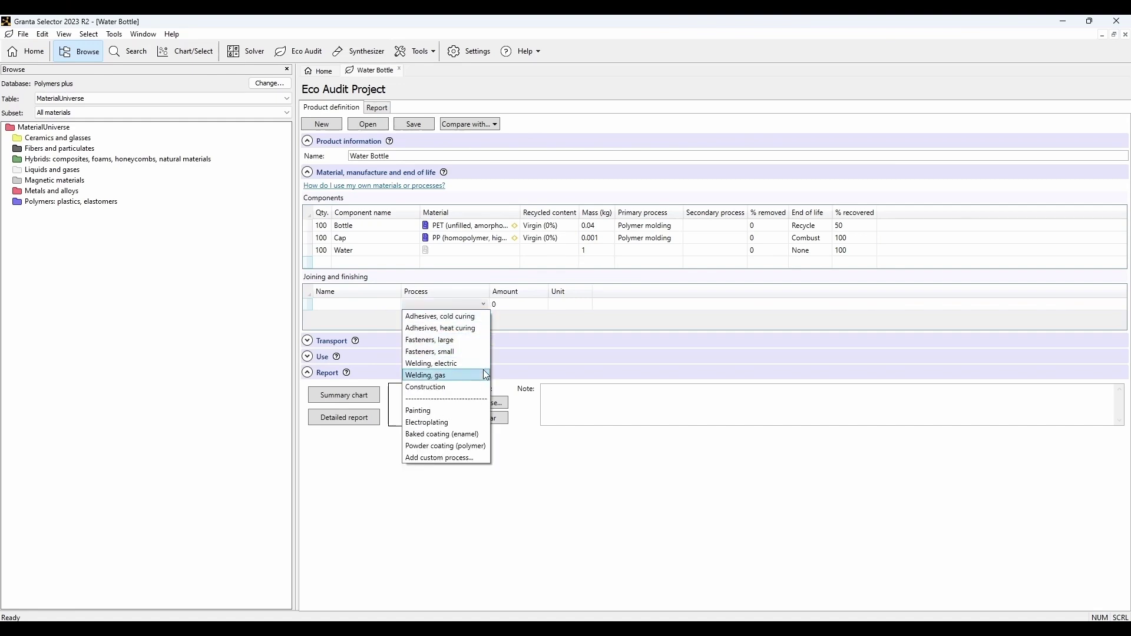
pyautogui.click(586, 472)
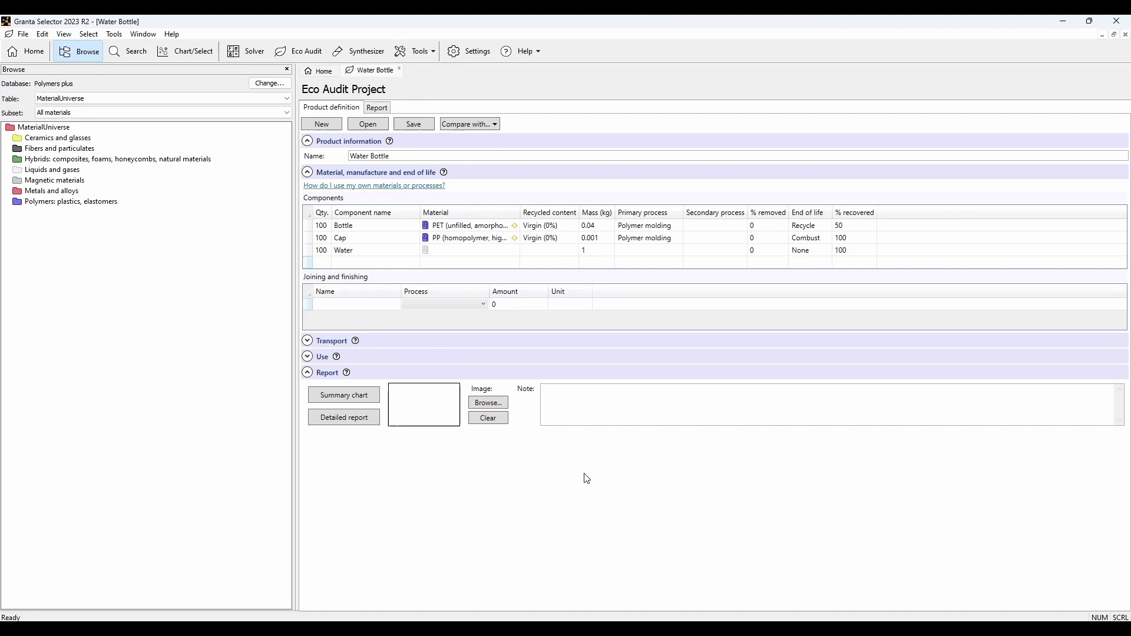
# Add transport stage 'Manufacture To Sale' by Truck 3.5-7.5t, EURO 3 over 200 km.
pyautogui.click(310, 343)
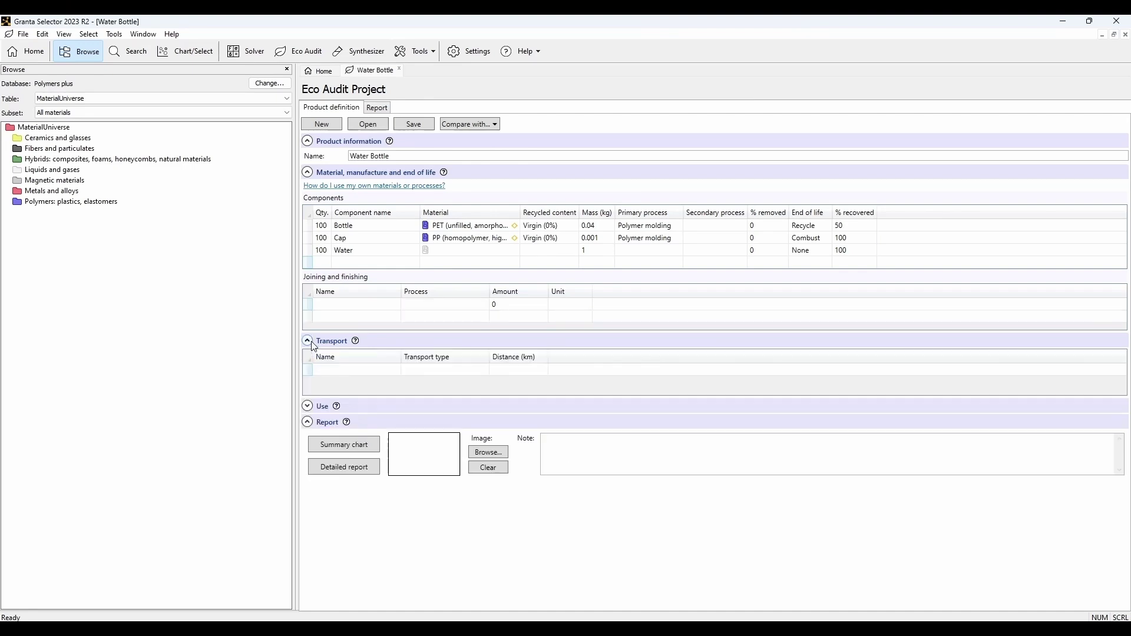
pyautogui.click(347, 367)
pyautogui.write('Manufacture To Sale')
pyautogui.click(439, 370)
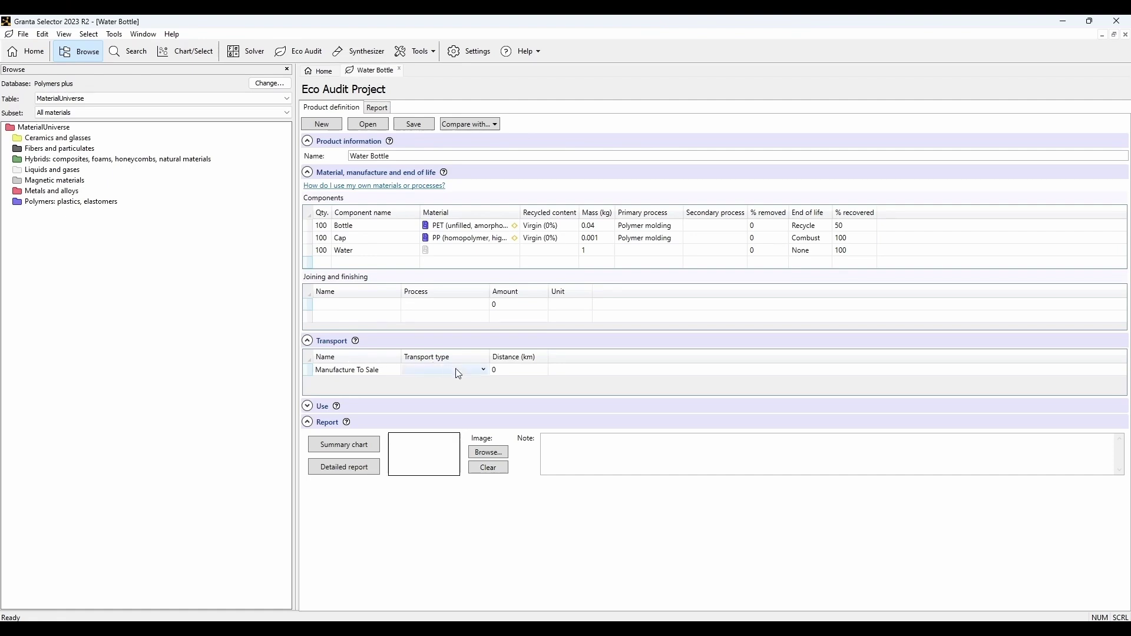
pyautogui.click(479, 370)
pyautogui.scroll(-6, 474, 503)
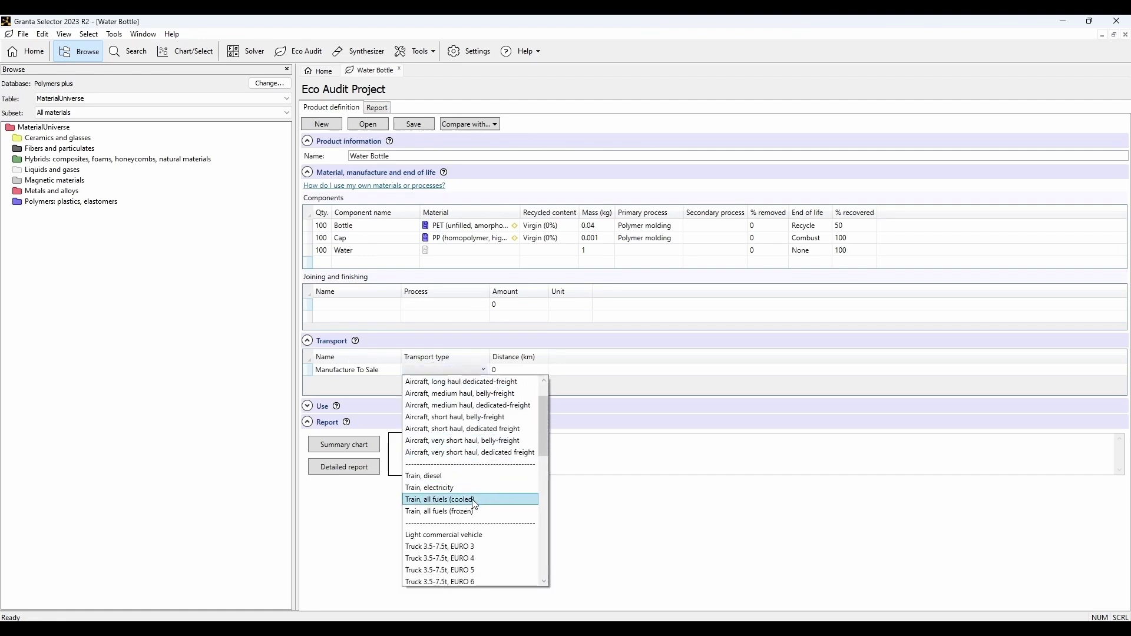
pyautogui.scroll(-4, 475, 510)
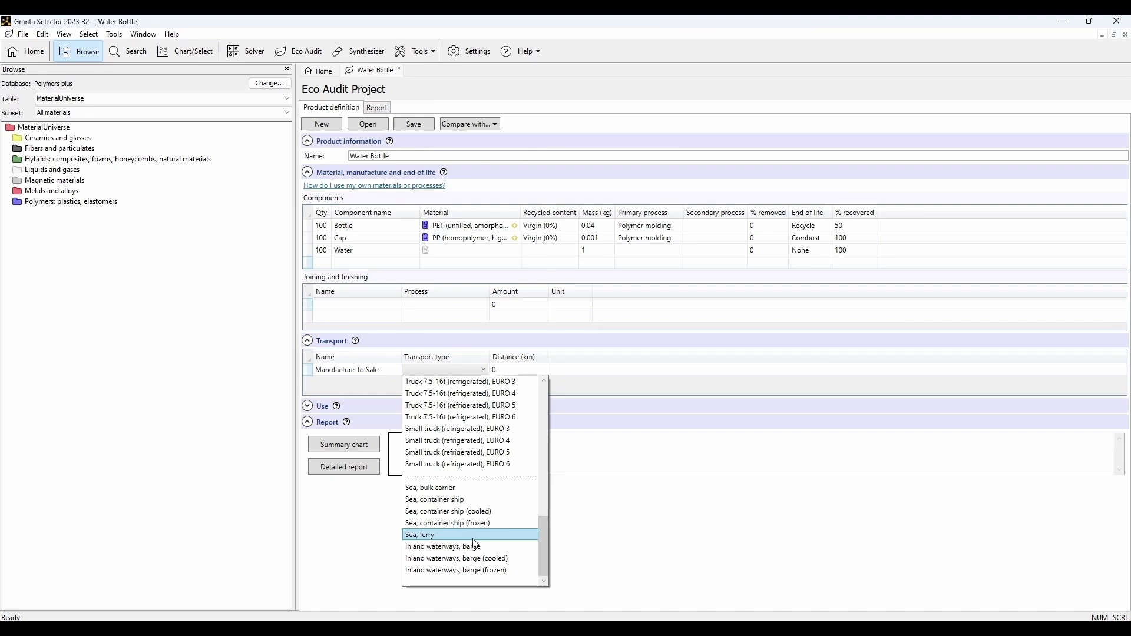
pyautogui.scroll(7, 488, 503)
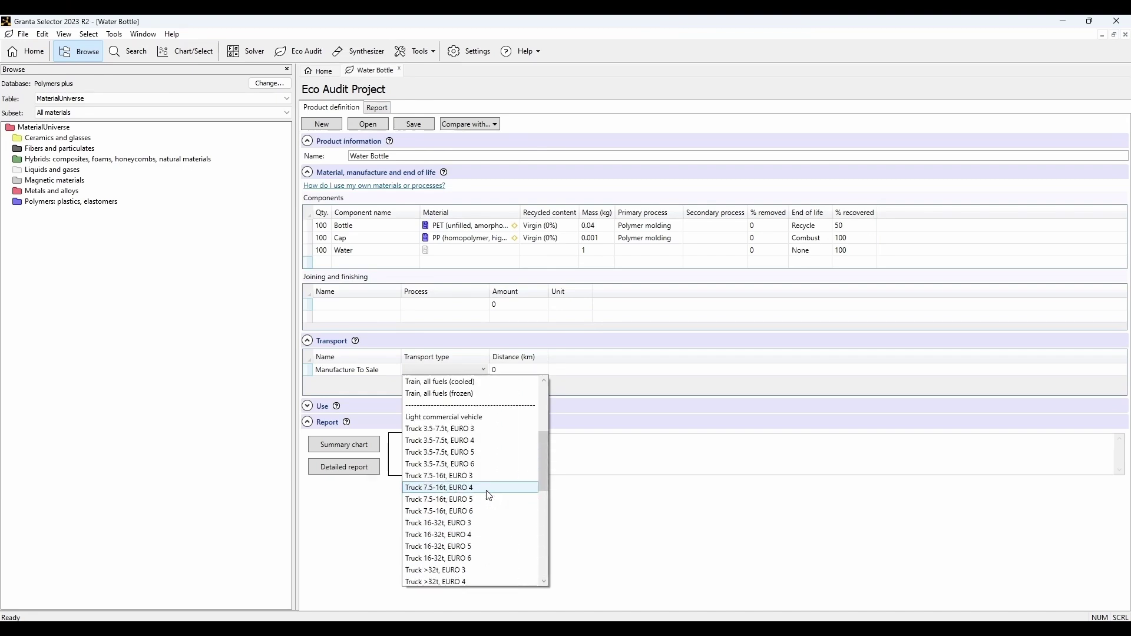
pyautogui.click(484, 429)
pyautogui.click(502, 371)
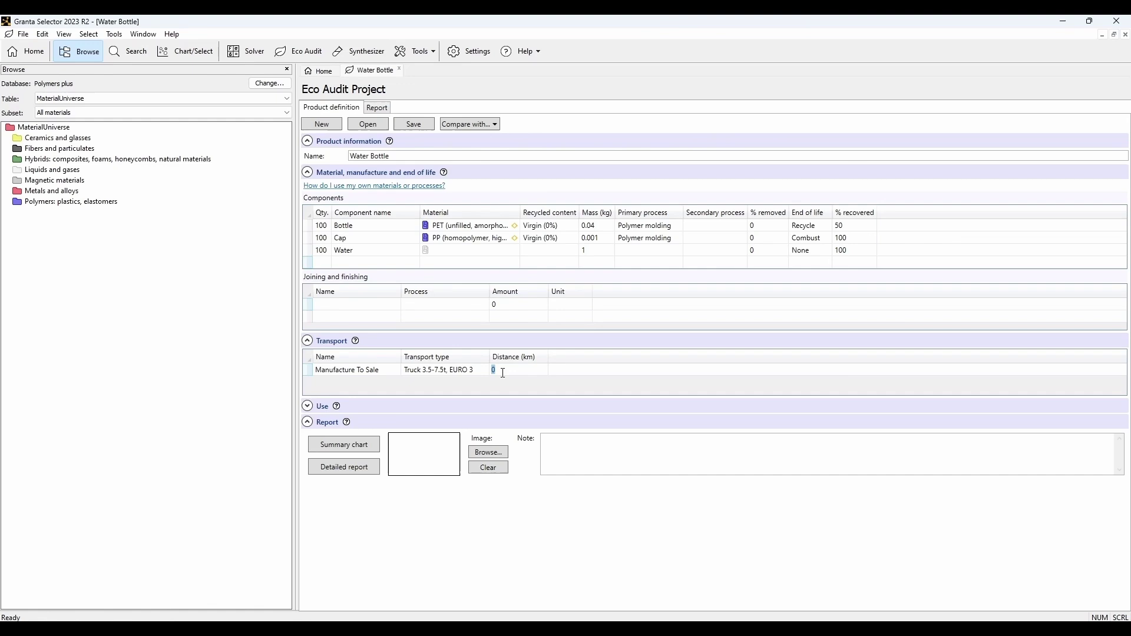
pyautogui.press('Return')
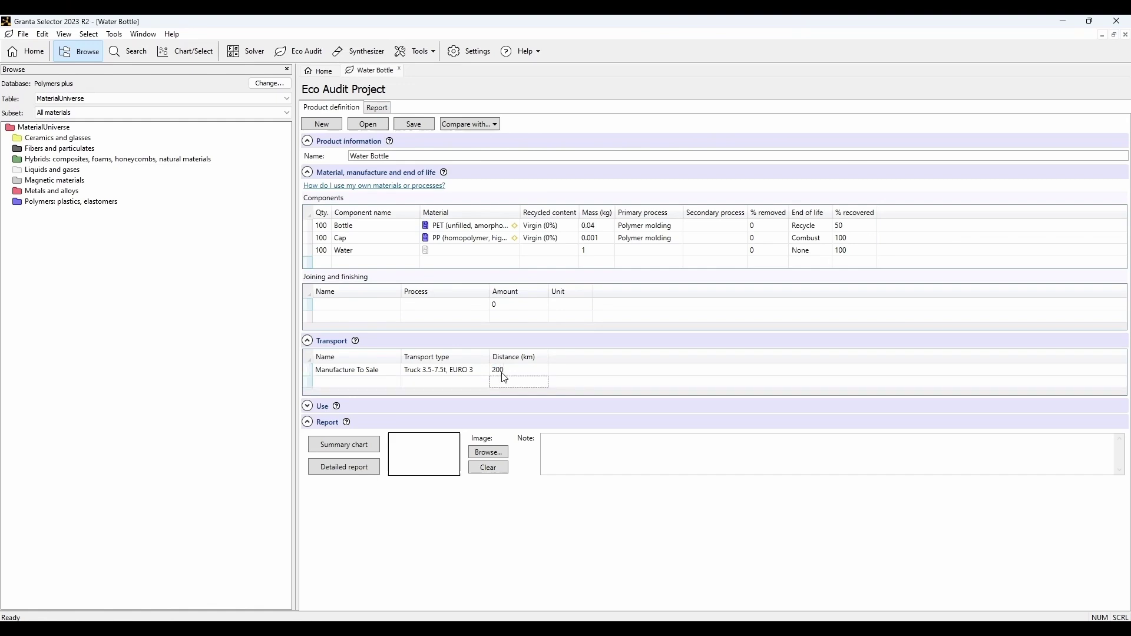
# Set the country of use to Australia and product life to 2 years.
pyautogui.click(307, 406)
pyautogui.click(459, 439)
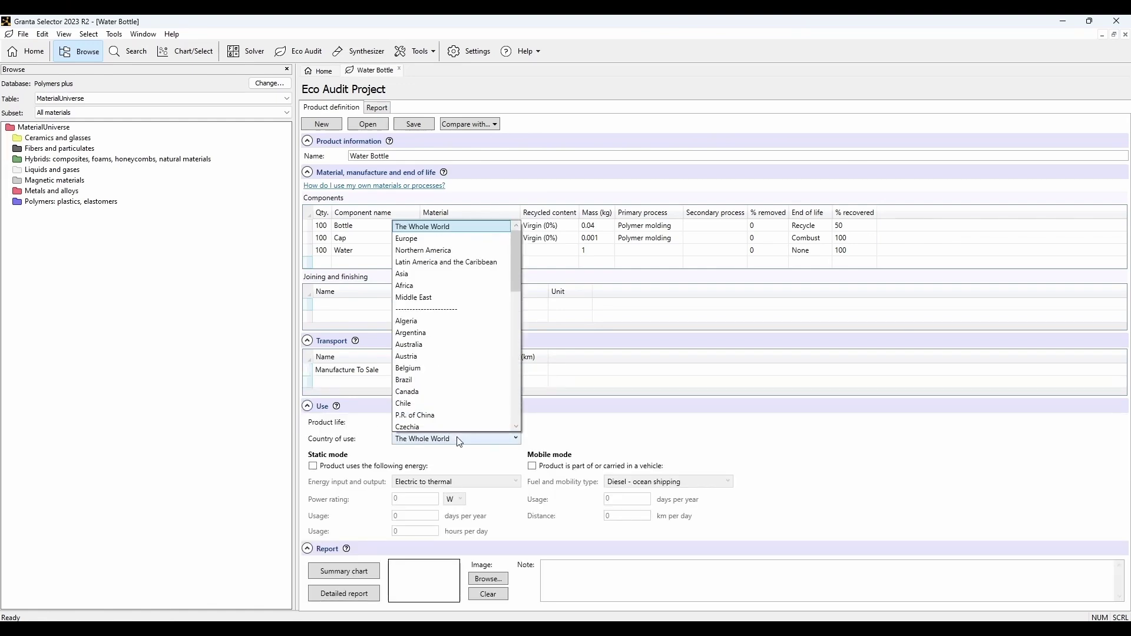
pyautogui.click(451, 333)
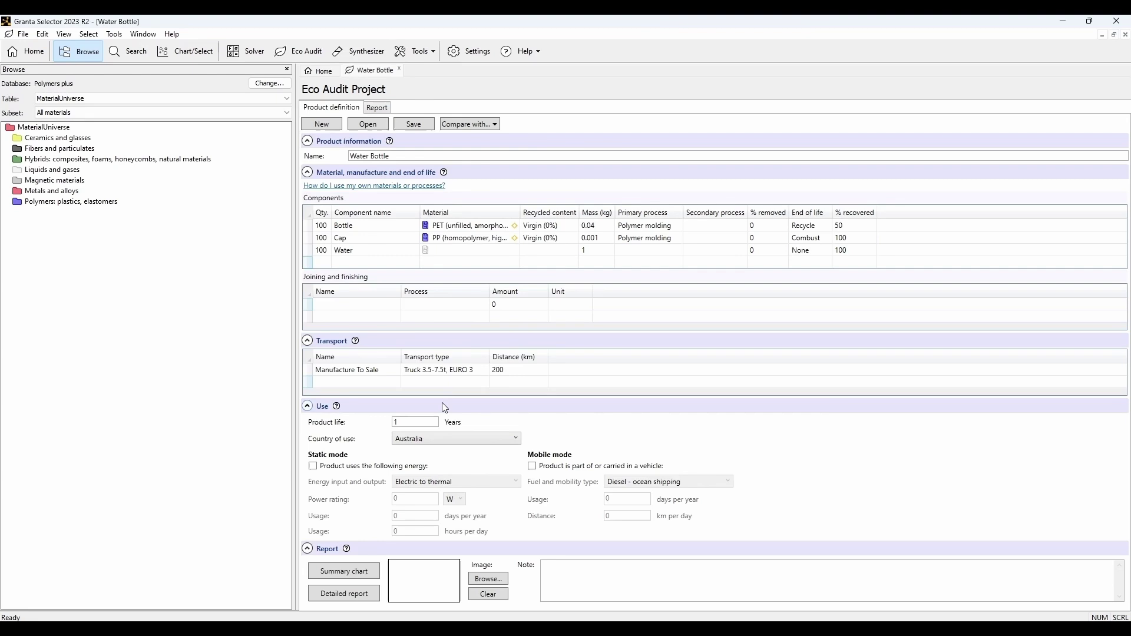
pyautogui.click(427, 424)
pyautogui.press('BackSpace')
pyautogui.write('2')
# Mark the product as using energy with Electric to thermal conversion.
pyautogui.click(406, 466)
pyautogui.click(417, 485)
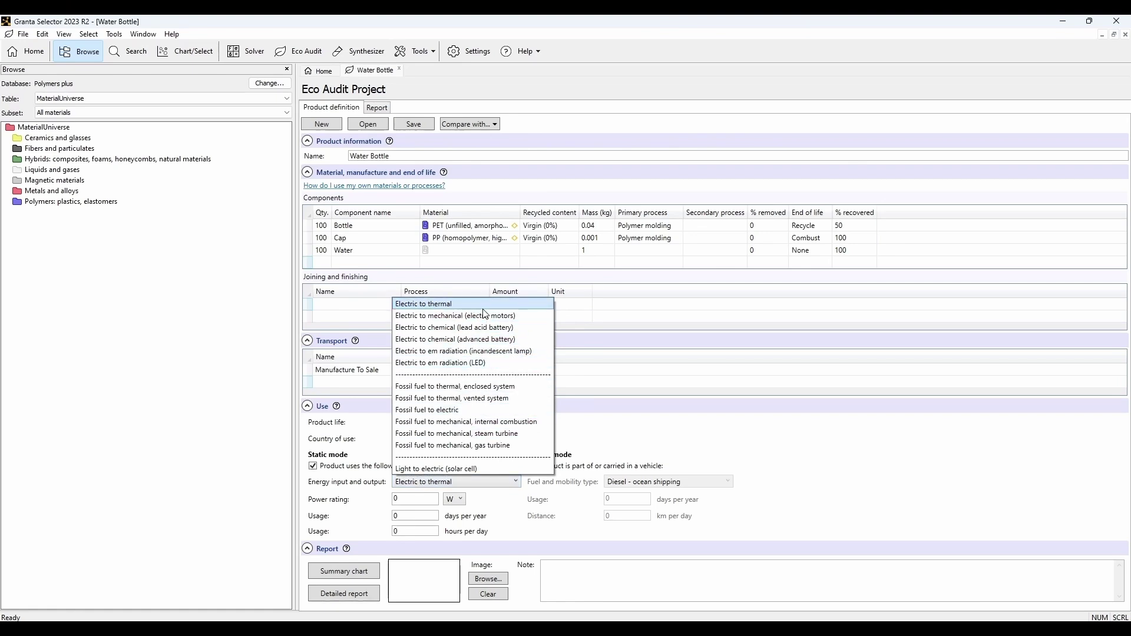
pyautogui.click(424, 303)
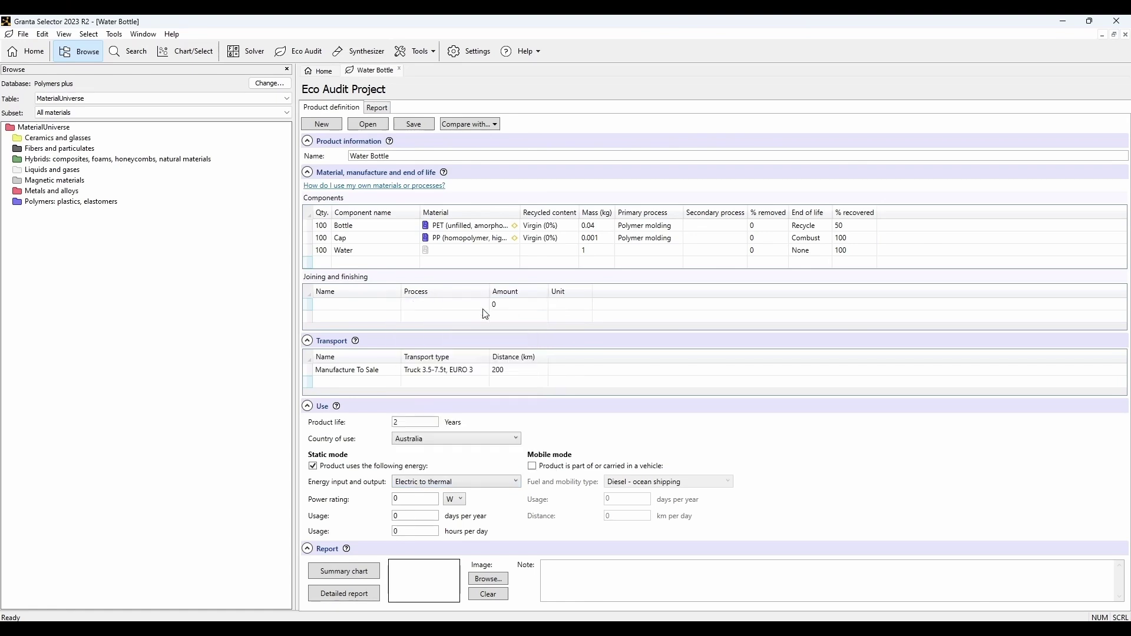
pyautogui.click(421, 512)
# Open the summary chart, move it mid-screen, and switch it to CO2 footprint.
pyautogui.click(360, 576)
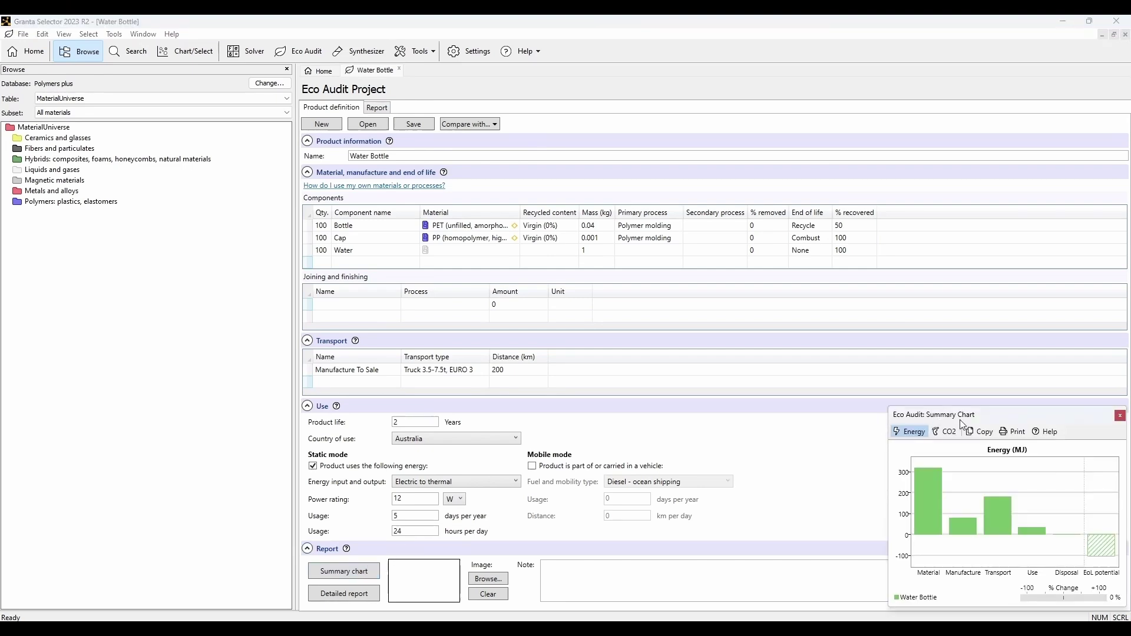
pyautogui.moveTo(963, 419); pyautogui.dragTo(786, 261)
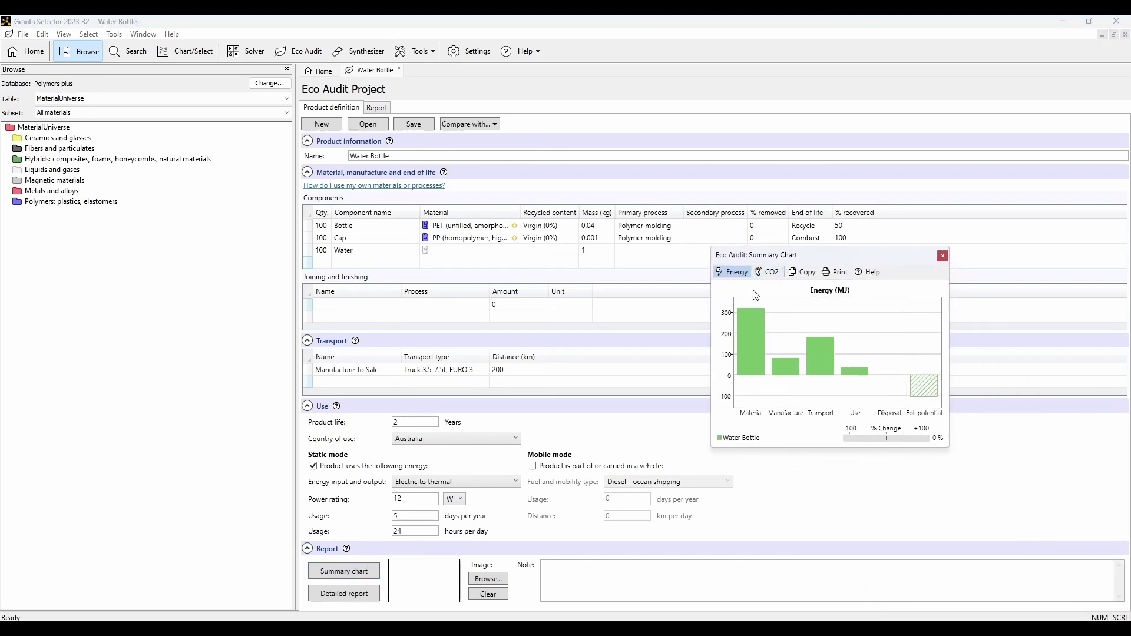
pyautogui.click(768, 276)
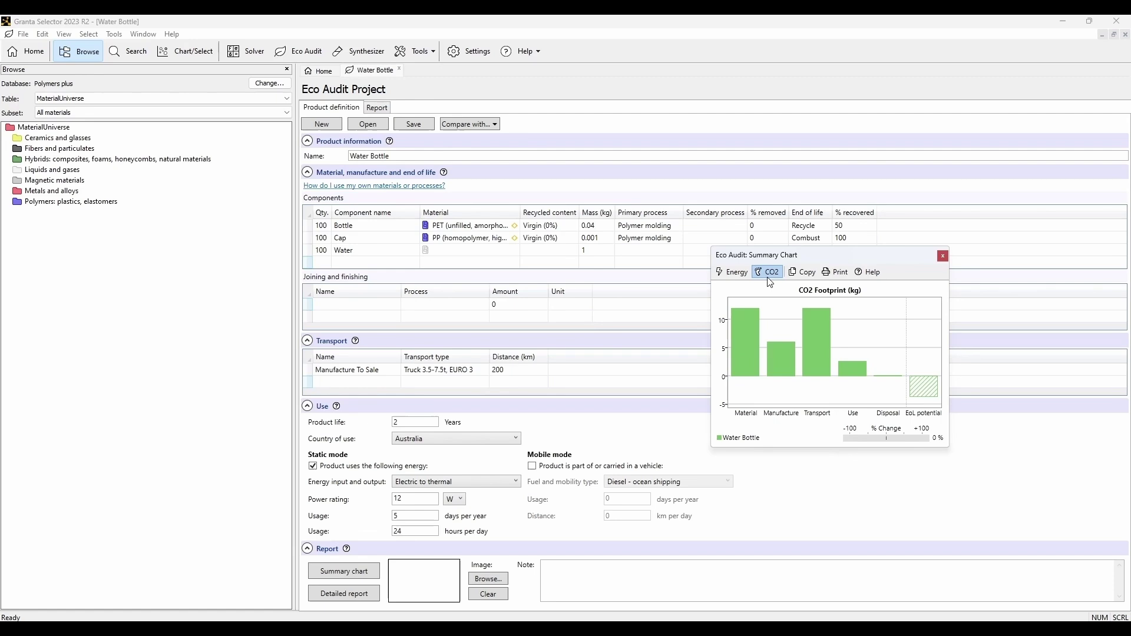
# Make a copy of the product and change its Bottle material to Soda-lime - 0070 glass.
pyautogui.click(477, 131)
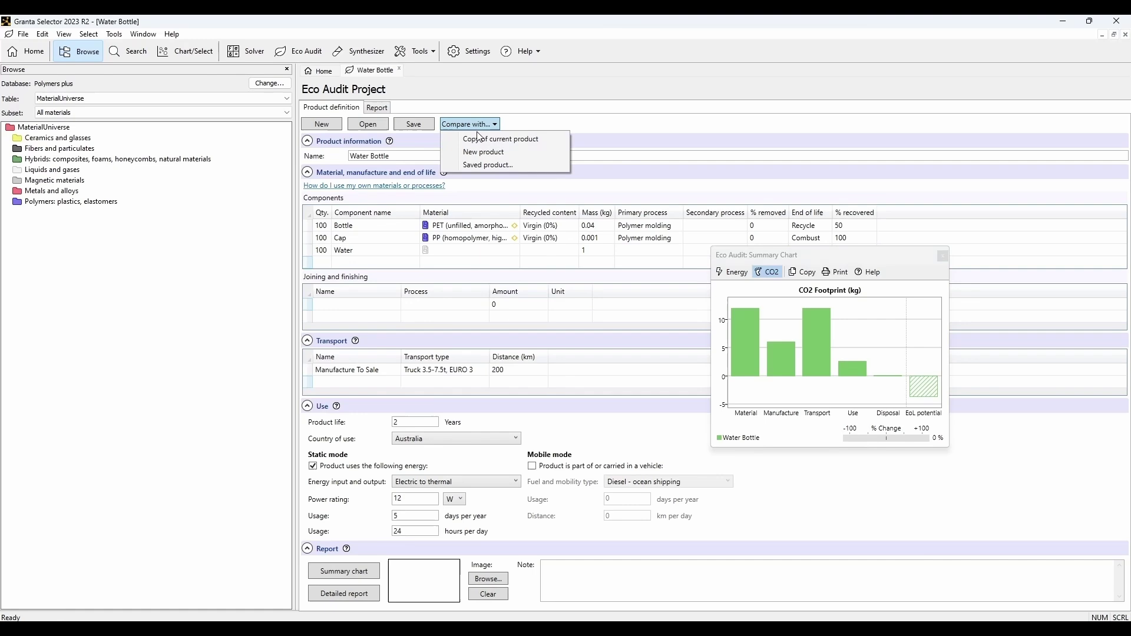
pyautogui.click(483, 141)
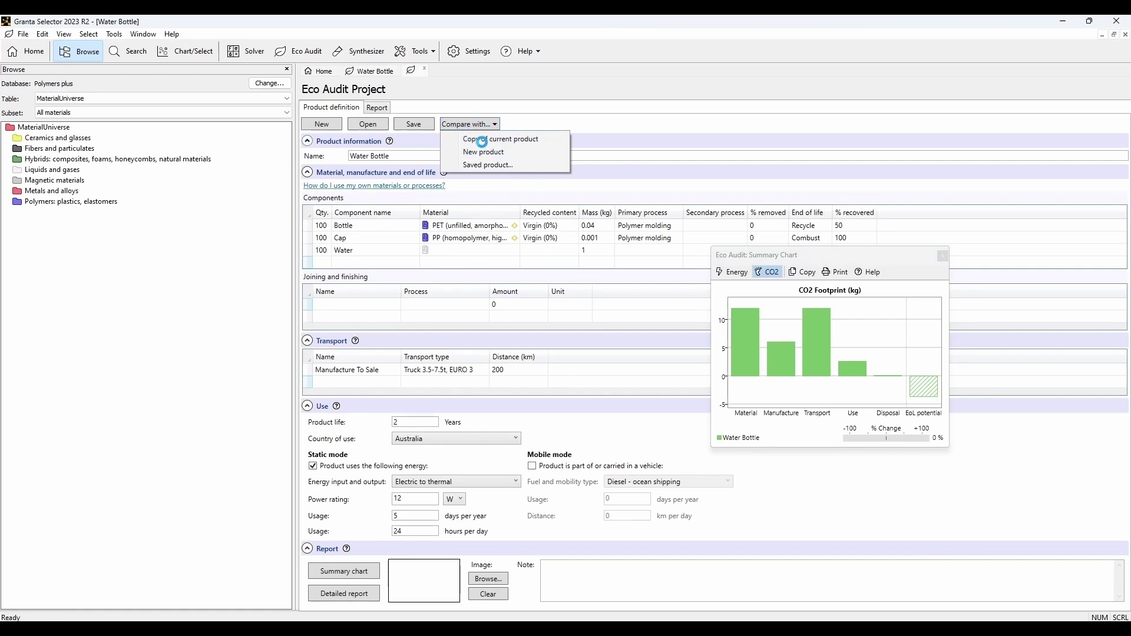
pyautogui.click(511, 223)
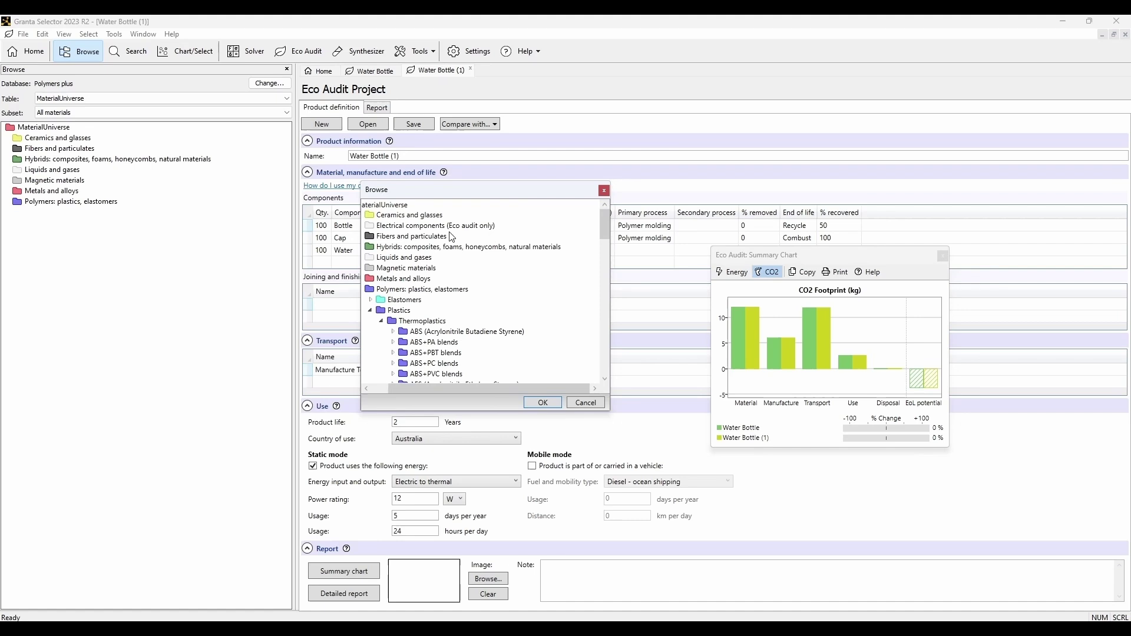
pyautogui.doubleClick(409, 215)
pyautogui.click(371, 236)
pyautogui.click(381, 321)
pyautogui.click(433, 331)
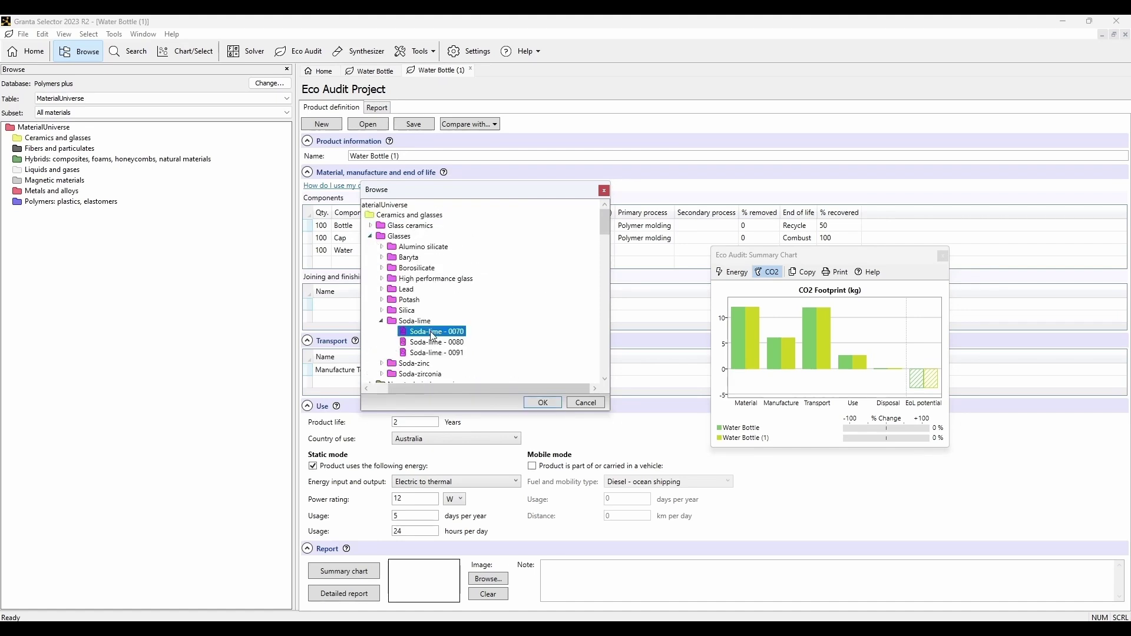
pyautogui.doubleClick(433, 331)
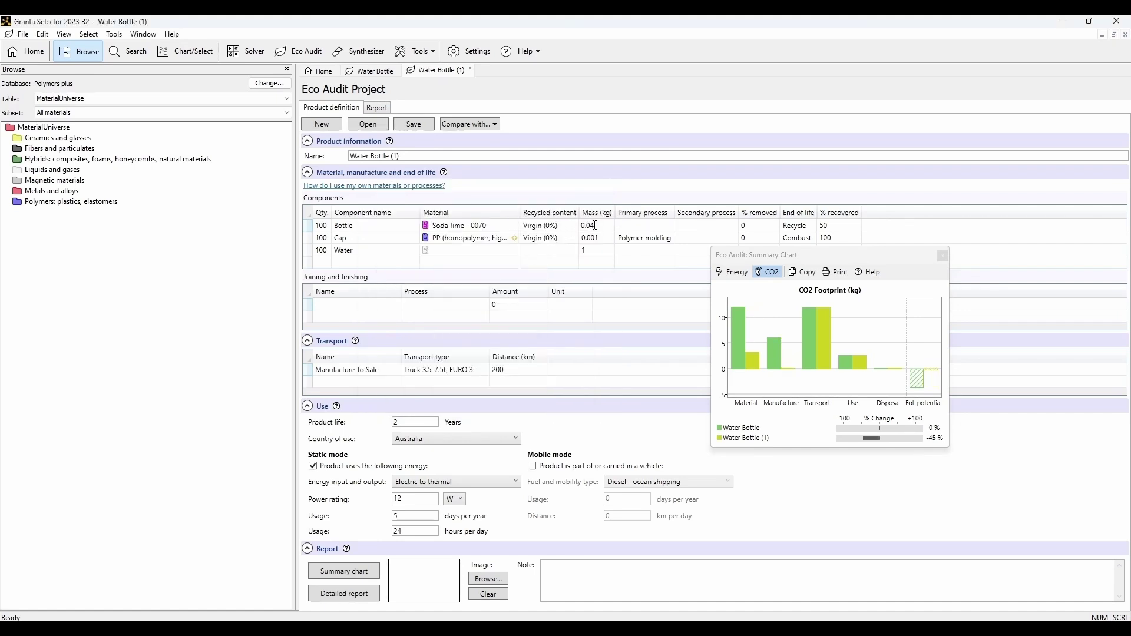
# Set the glass Bottle to 0.15 kg with Glass molding and show the energy comparison.
pyautogui.press('BackSpace')
pyautogui.write('.15')
pyautogui.press('Return')
pyautogui.click(668, 227)
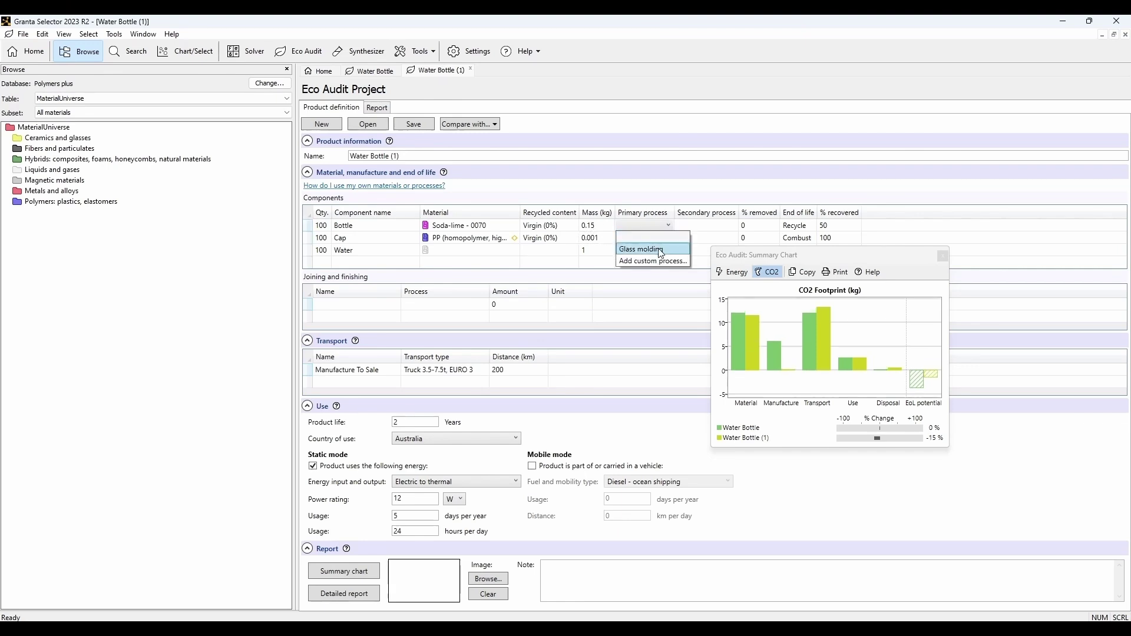
pyautogui.click(660, 250)
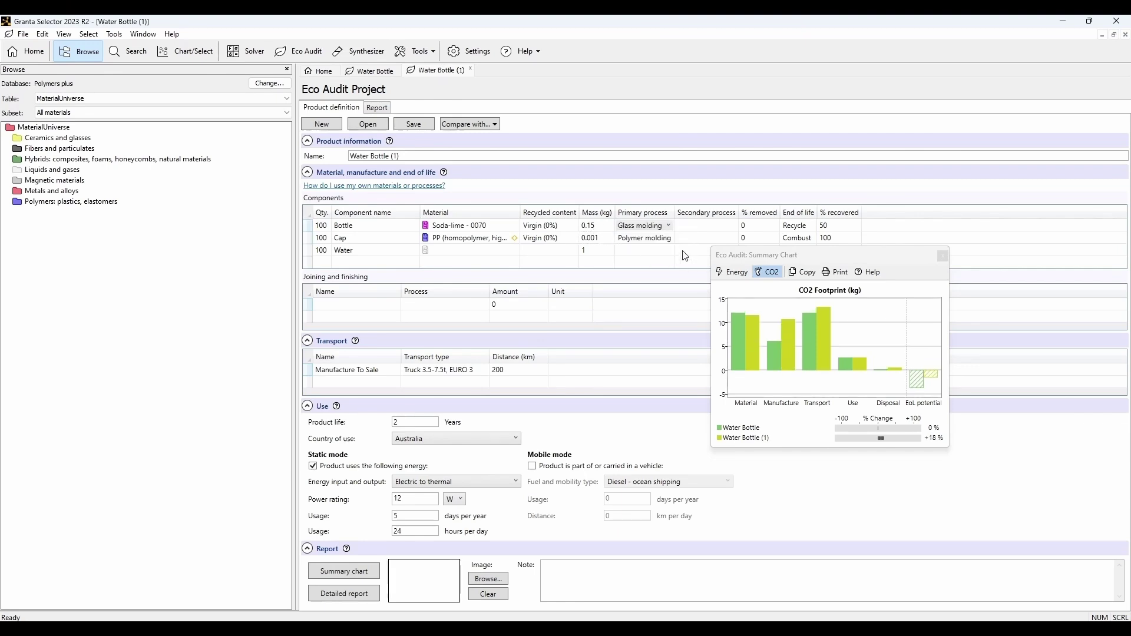
pyautogui.click(727, 273)
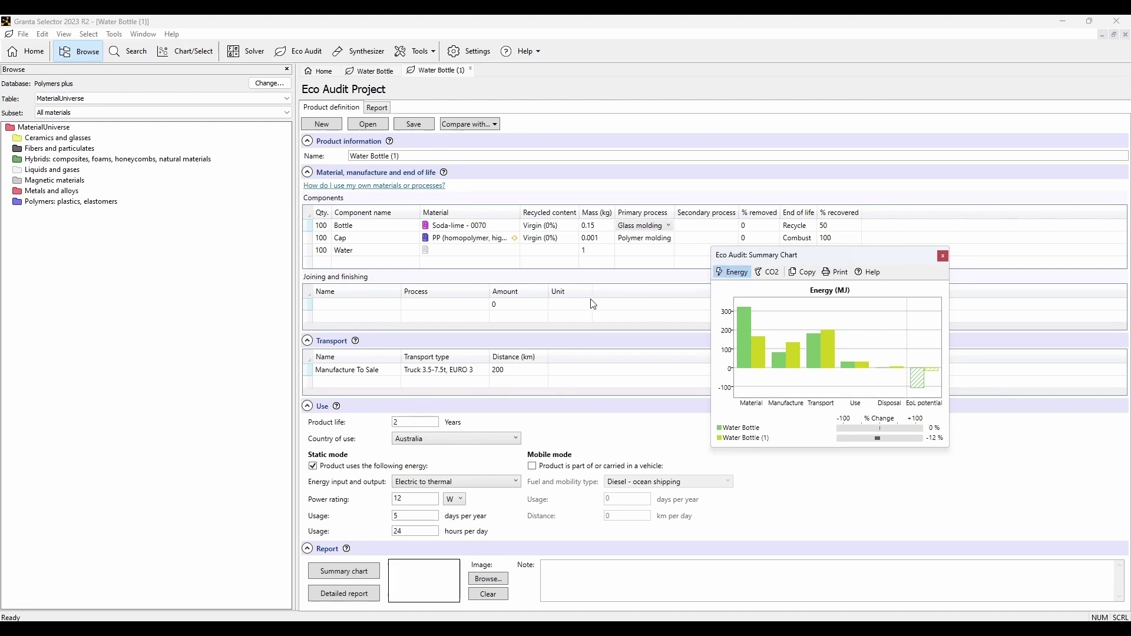
# Open the Water Bottle (1) Eco Audit report and scroll through all three pages.
pyautogui.click(375, 107)
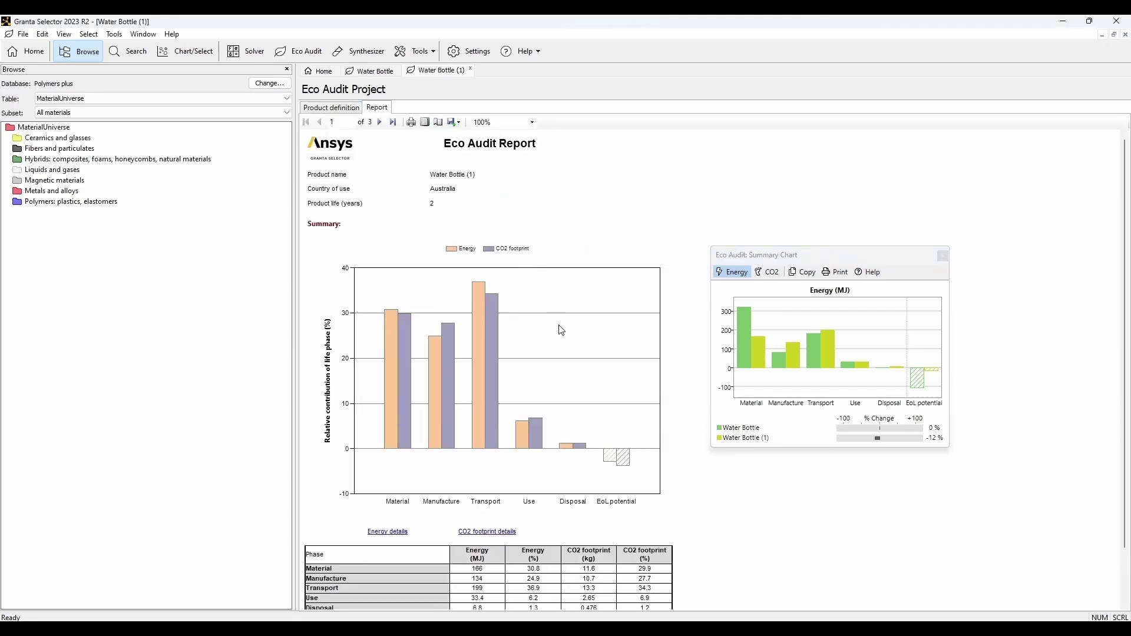
pyautogui.scroll(-2, 559, 335)
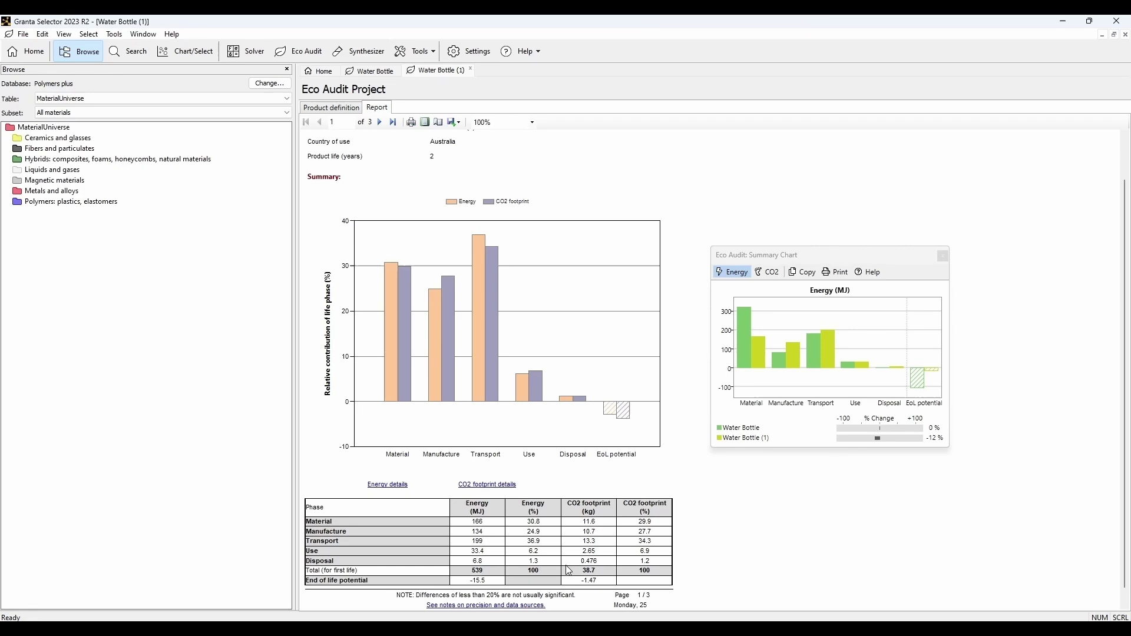
pyautogui.click(382, 123)
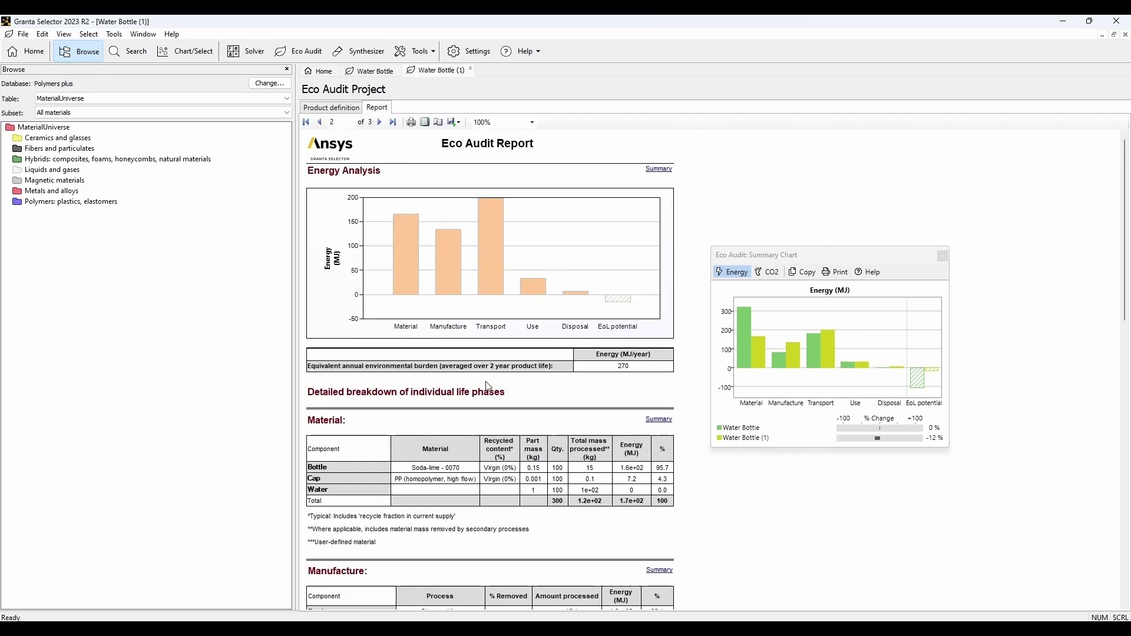
pyautogui.scroll(-10, 488, 395)
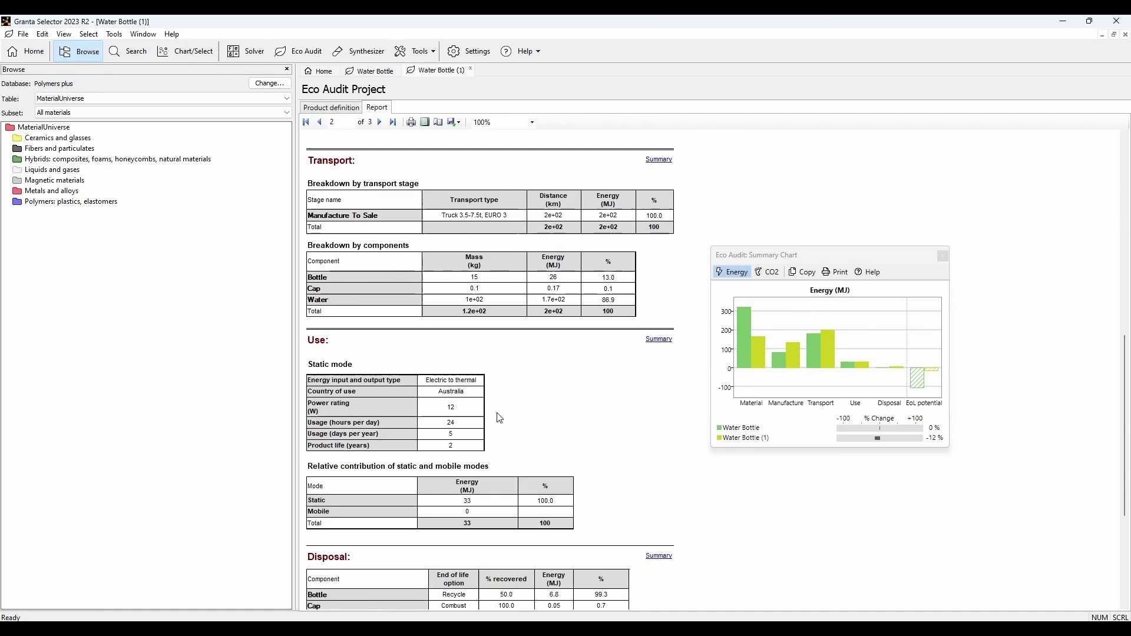
pyautogui.scroll(-6, 497, 417)
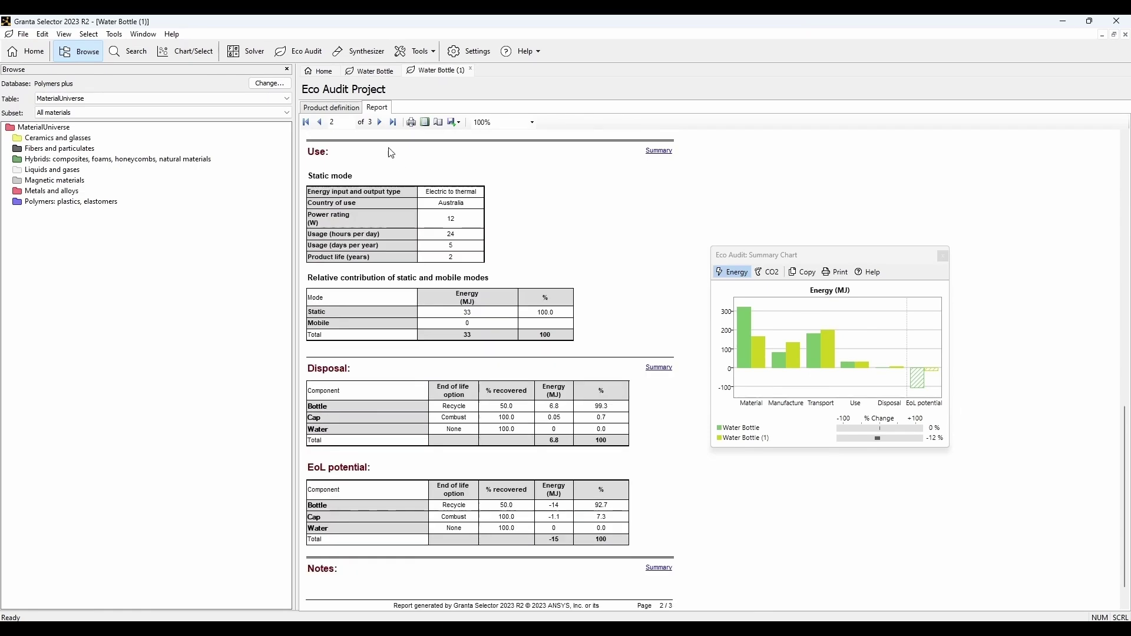
pyautogui.click(380, 122)
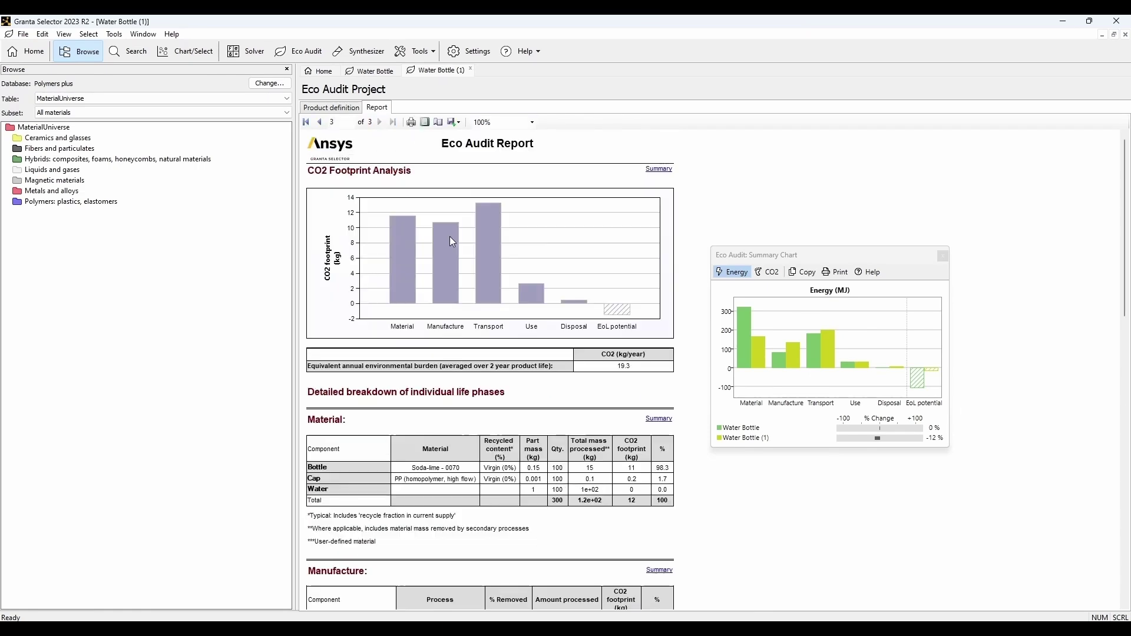
pyautogui.scroll(-5, 452, 250)
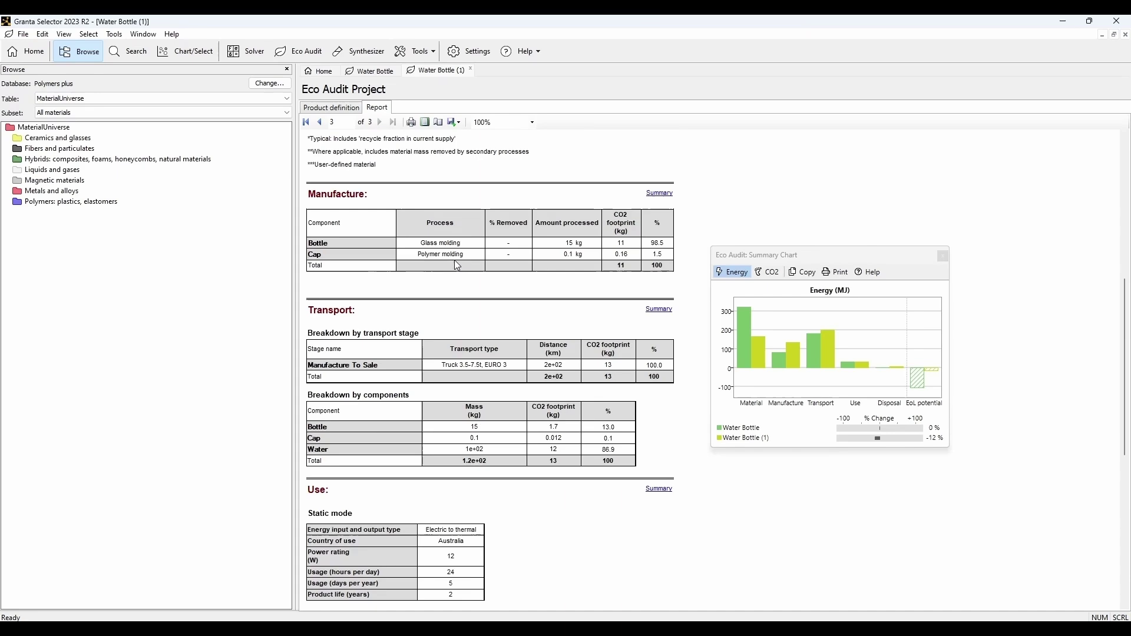
pyautogui.scroll(-8, 457, 265)
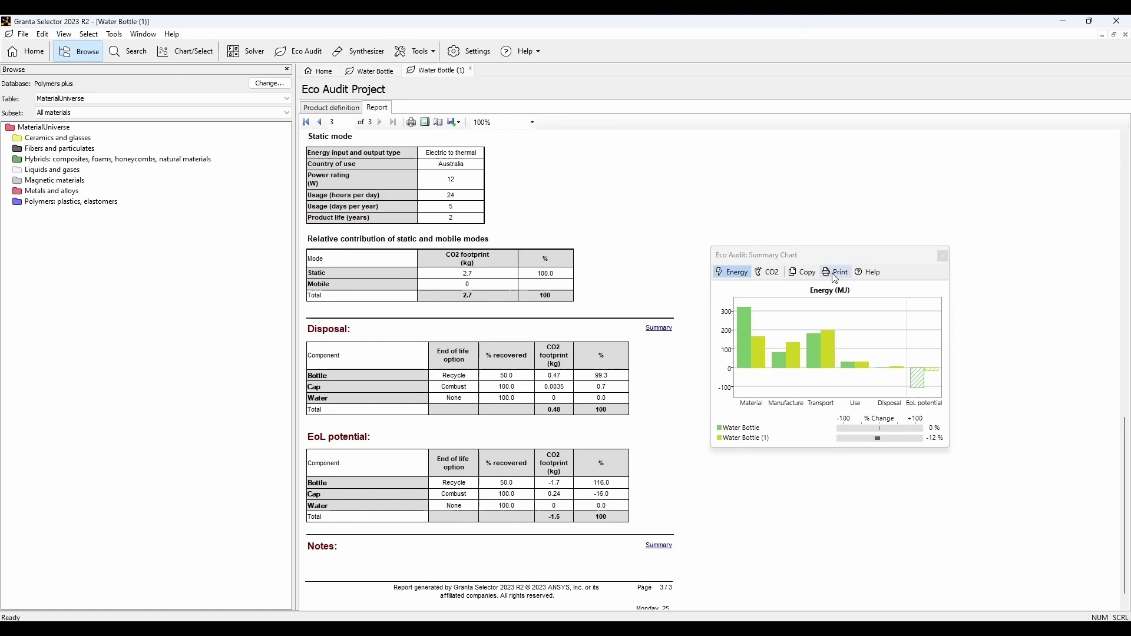
# Return to the Water Bottle (1) product definition with its components, transport and use settings.
pyautogui.click(337, 111)
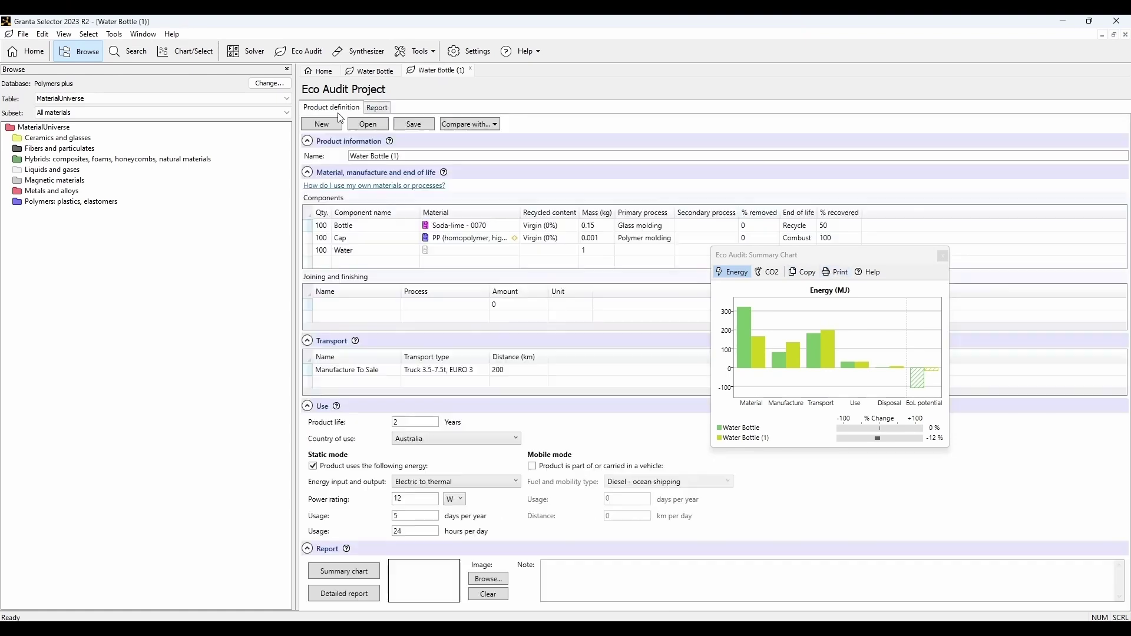